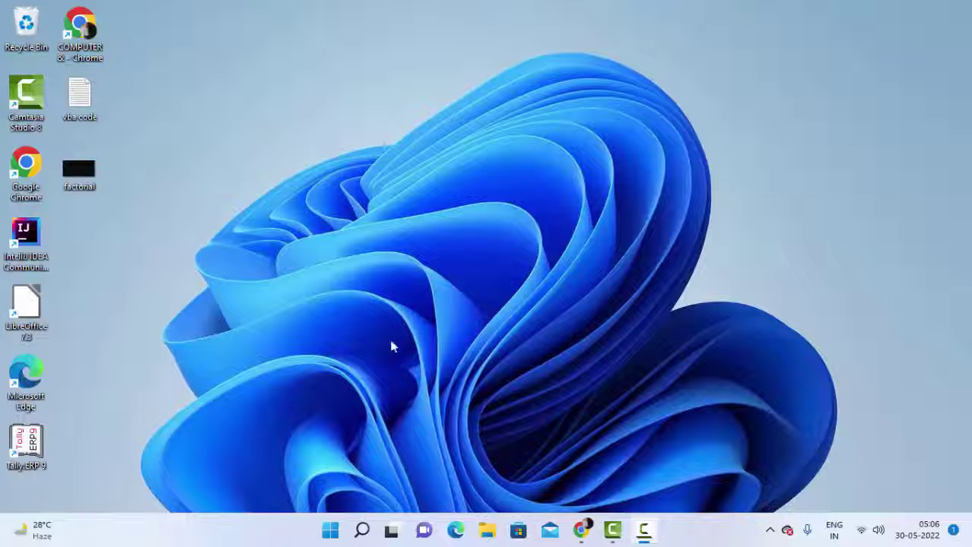
# Refresh the desktop four times, then restore the Chrome Google Sheets window from the taskbar.
pyautogui.rightClick(357, 85)
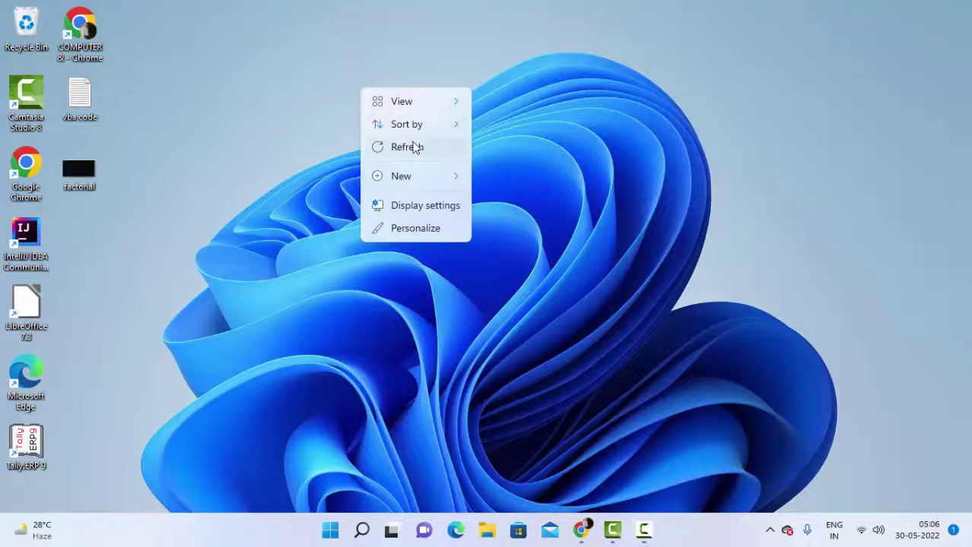
pyautogui.click(413, 146)
pyautogui.rightClick(324, 80)
pyautogui.click(377, 132)
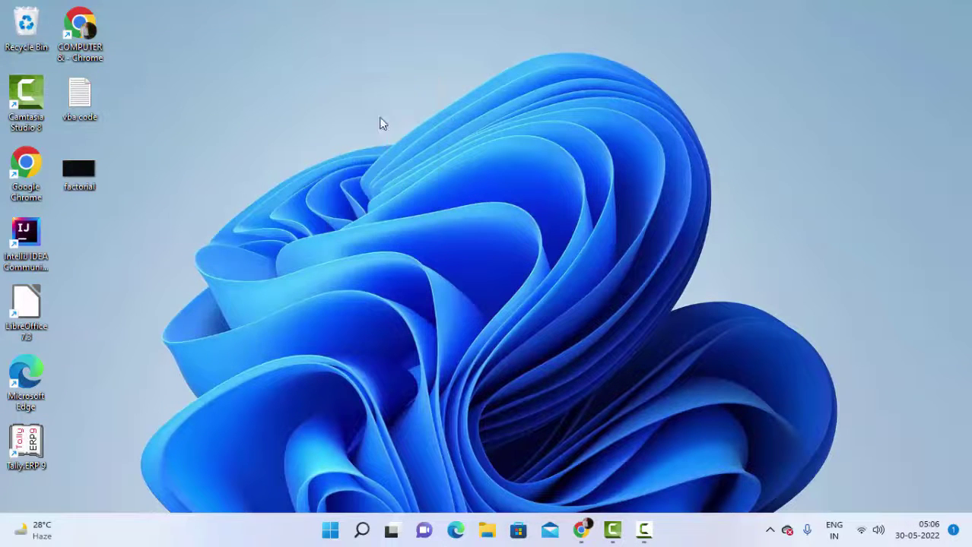
pyautogui.rightClick(362, 85)
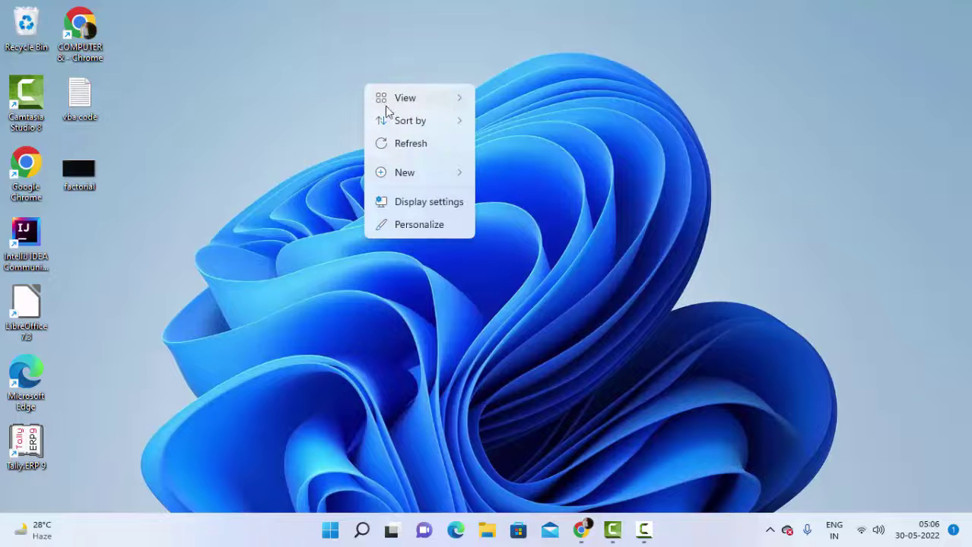
pyautogui.click(415, 149)
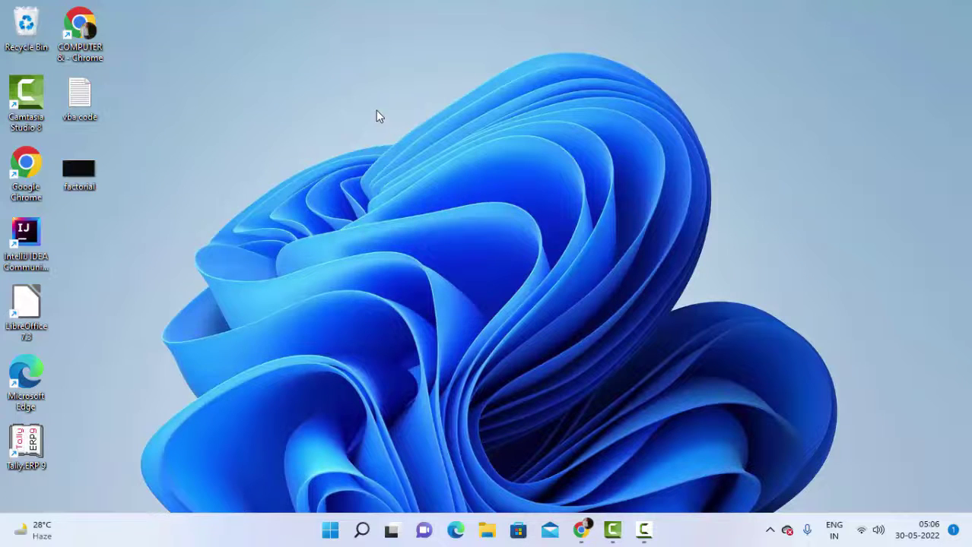
pyautogui.rightClick(376, 111)
pyautogui.click(443, 176)
pyautogui.click(582, 530)
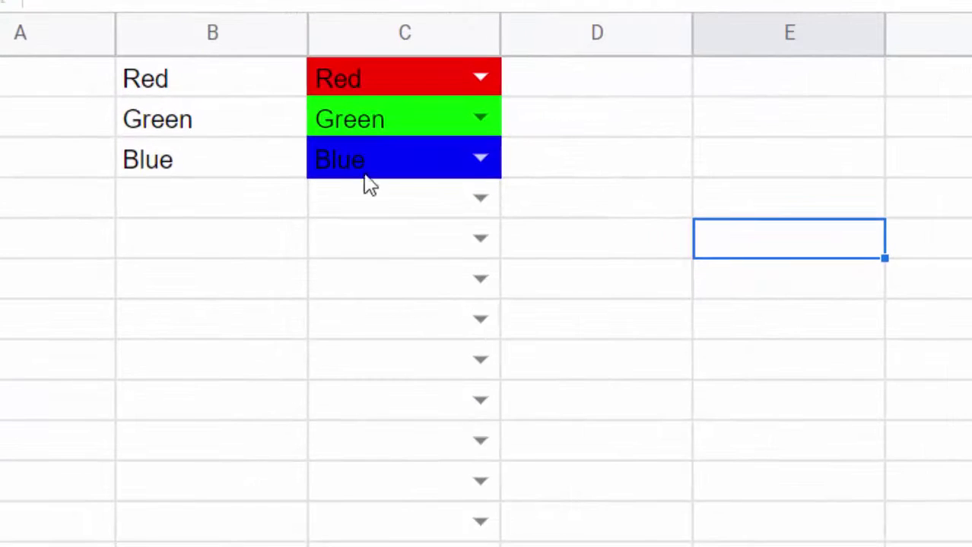
# Set C1 to Green, C2 to Red and C3 to Blue using their dropdowns.
pyautogui.moveTo(202, 80); pyautogui.dragTo(200, 179)
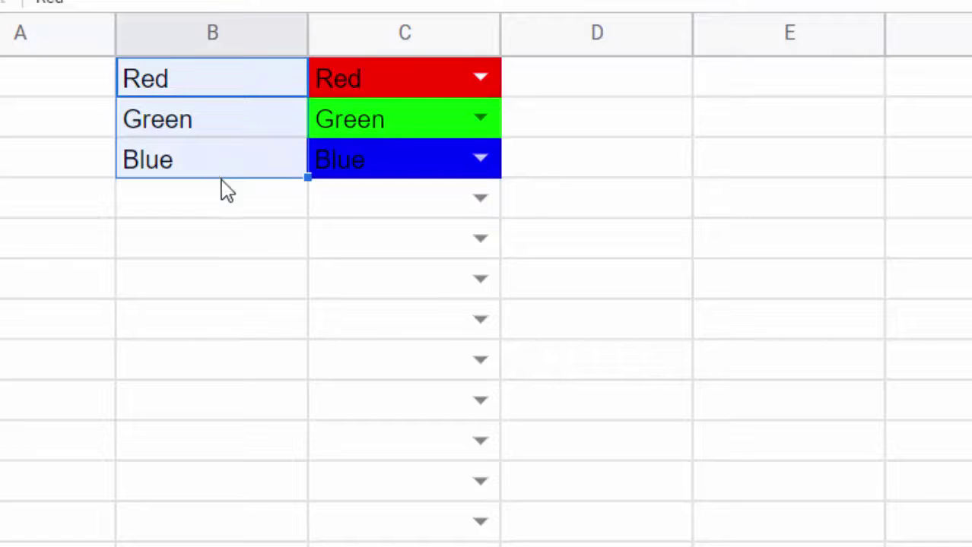
pyautogui.click(475, 86)
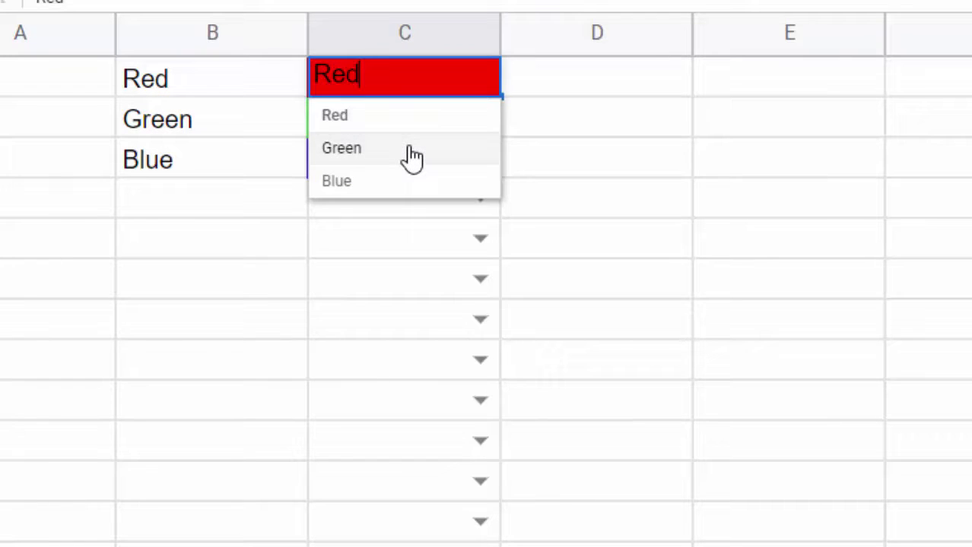
pyautogui.click(411, 156)
pyautogui.click(475, 121)
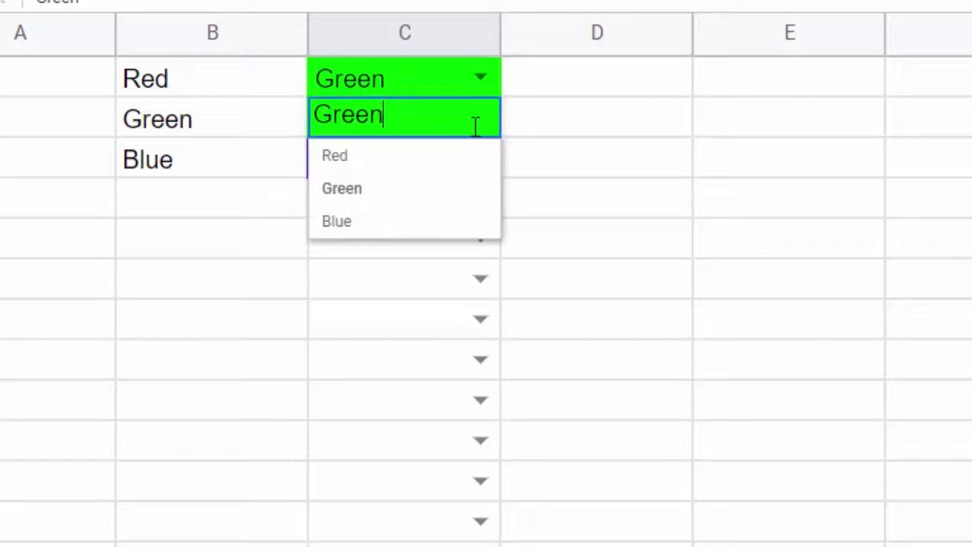
pyautogui.click(430, 158)
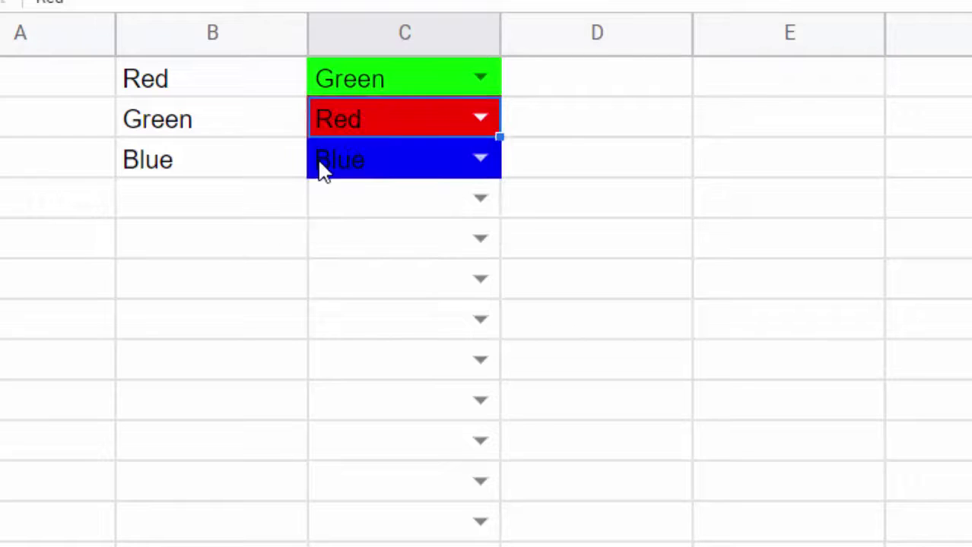
pyautogui.click(478, 162)
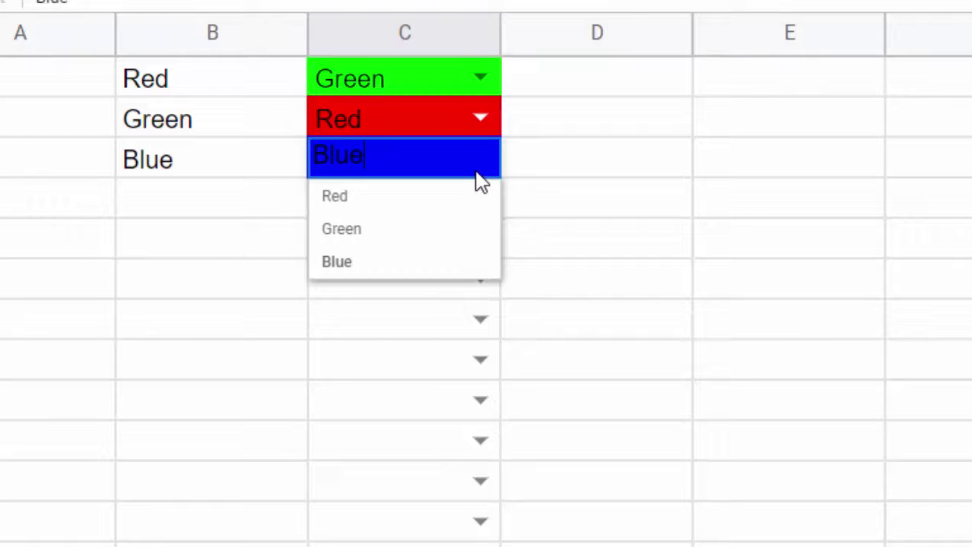
pyautogui.click(420, 264)
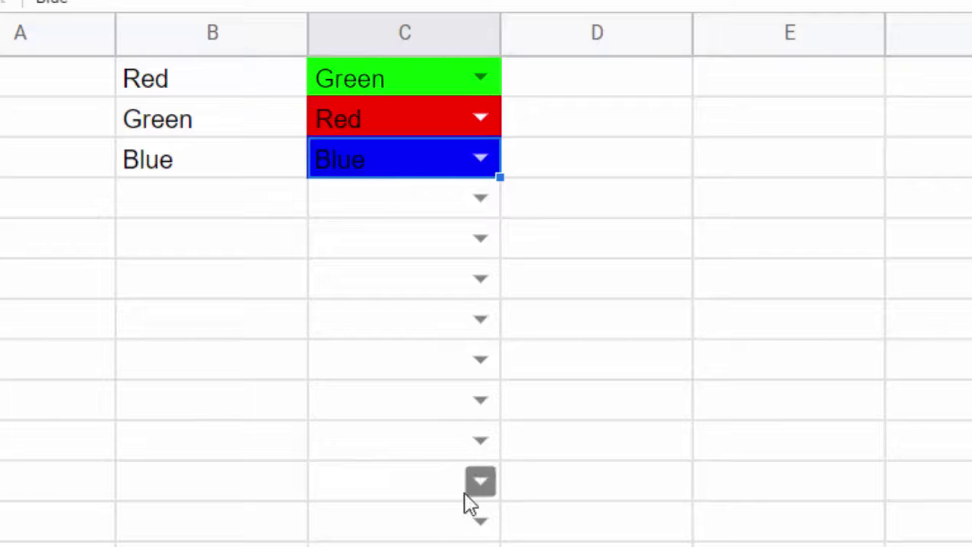
# Set three lower column C cells to Red, Green and Blue, then add a new blank sheet.
pyautogui.scroll(-3, 456, 517)
pyautogui.click(437, 455)
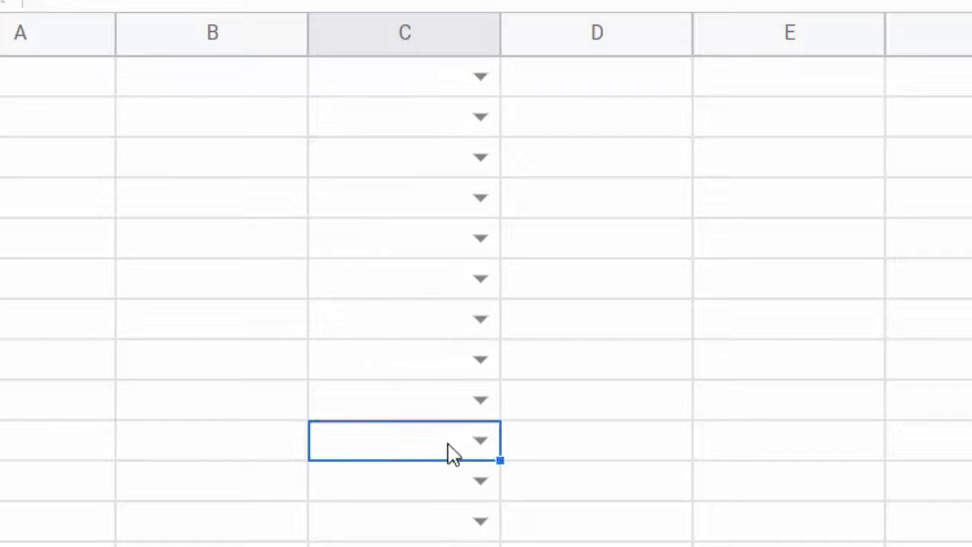
pyautogui.click(479, 441)
pyautogui.click(373, 407)
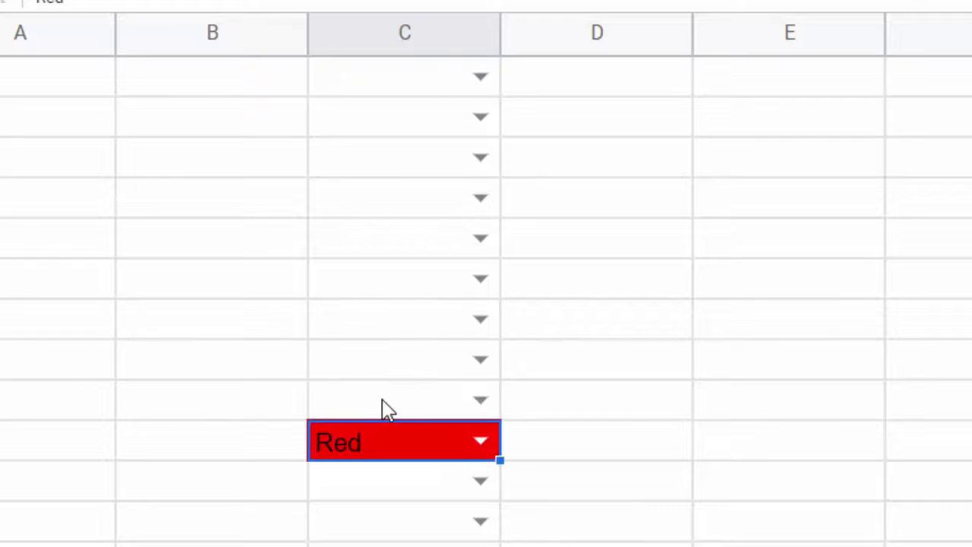
pyautogui.click(477, 281)
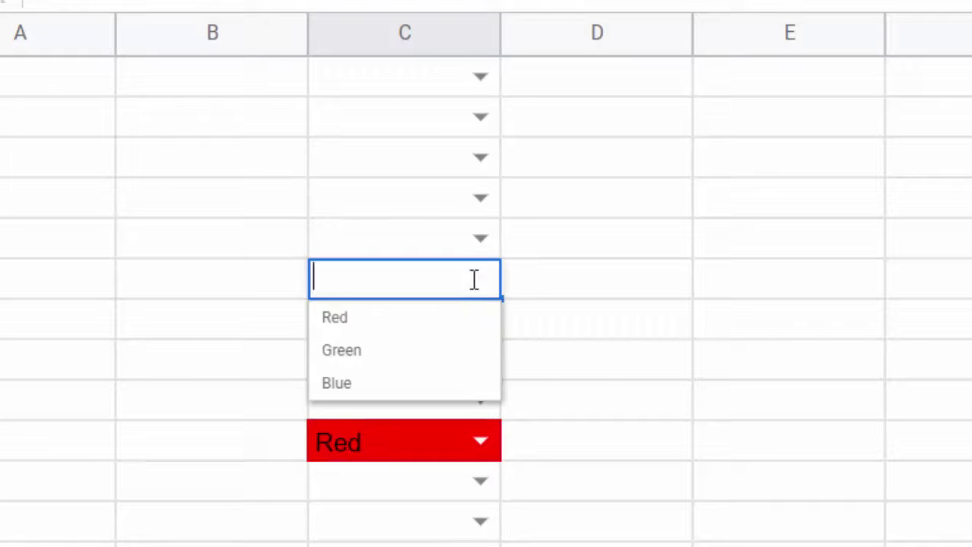
pyautogui.click(430, 354)
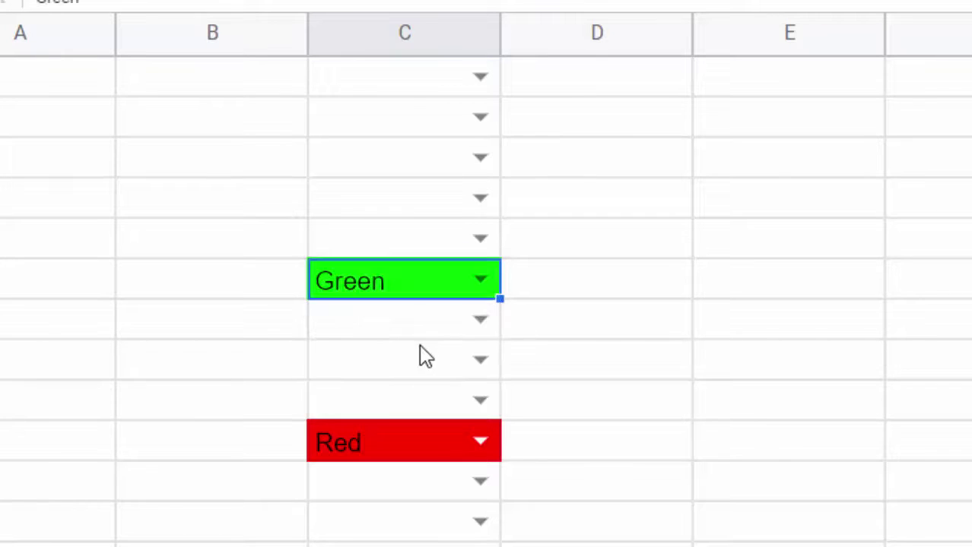
pyautogui.click(447, 365)
pyautogui.click(472, 368)
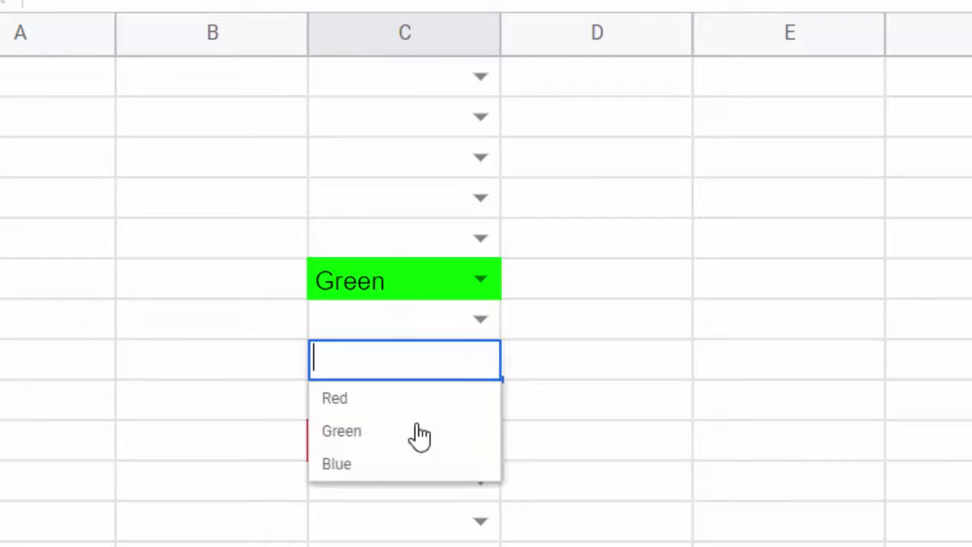
pyautogui.click(375, 469)
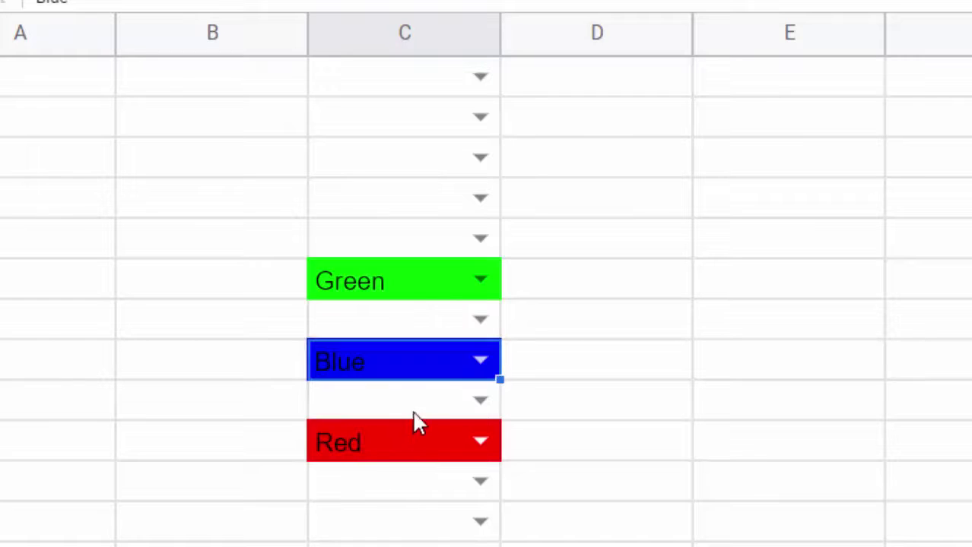
pyautogui.scroll(3, 403, 410)
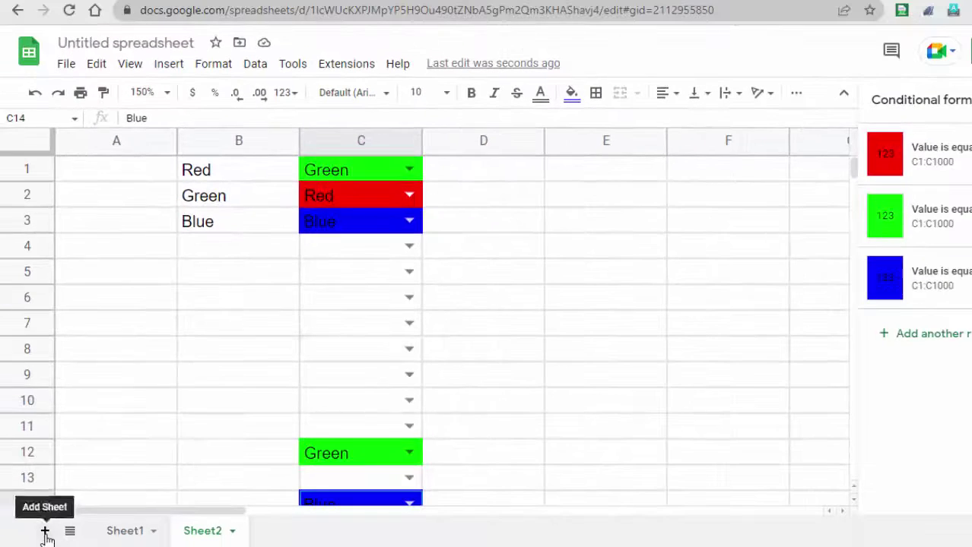
pyautogui.click(45, 532)
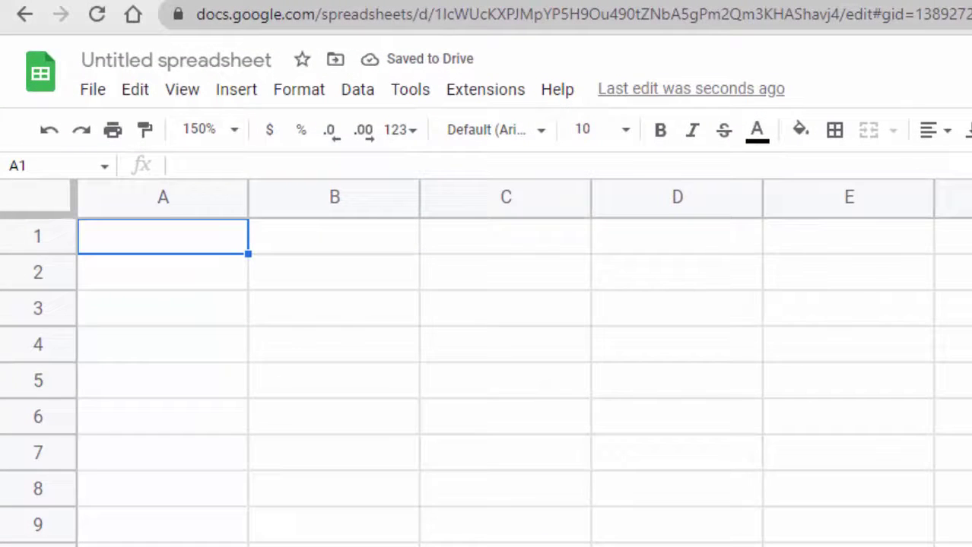
# Enter Red in A1 and Green in A2.
pyautogui.click(194, 305)
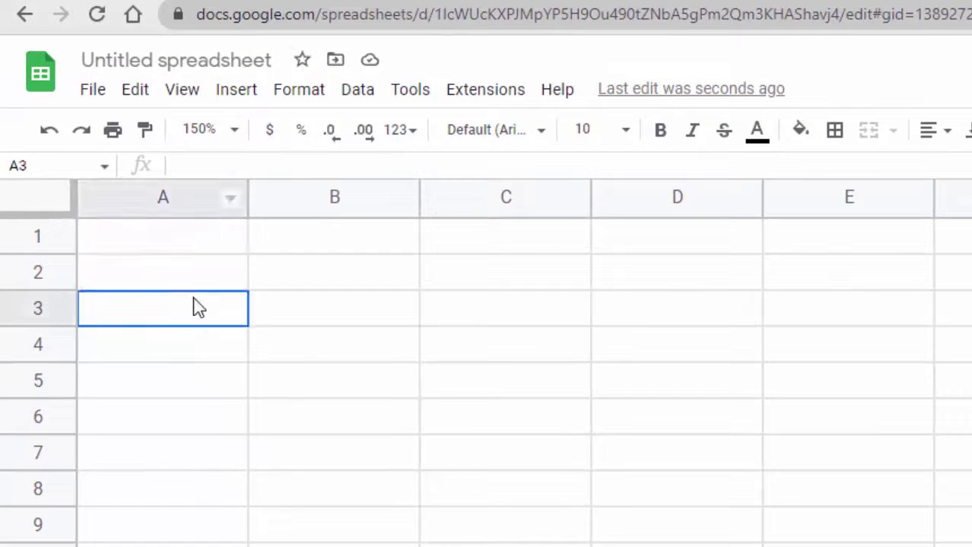
pyautogui.click(192, 245)
pyautogui.write('Red')
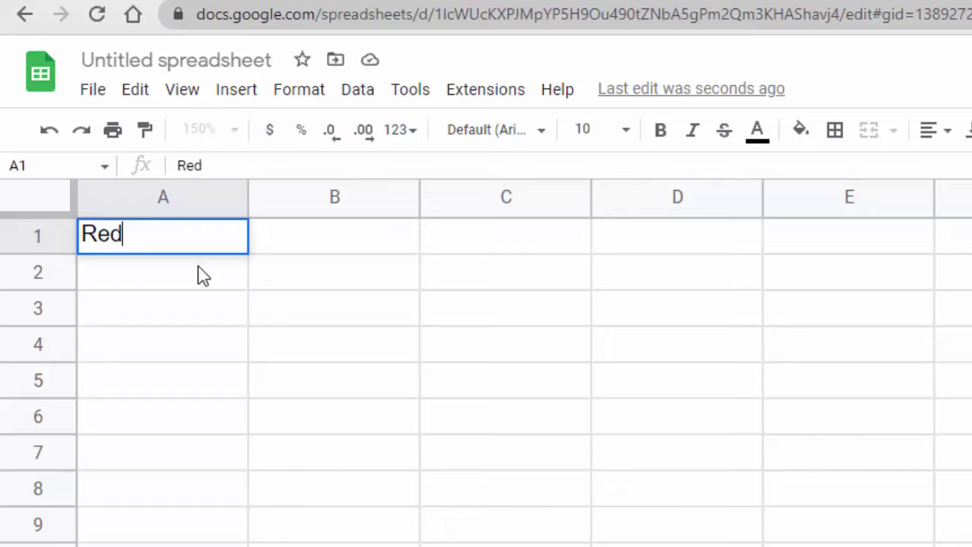
pyautogui.click(202, 275)
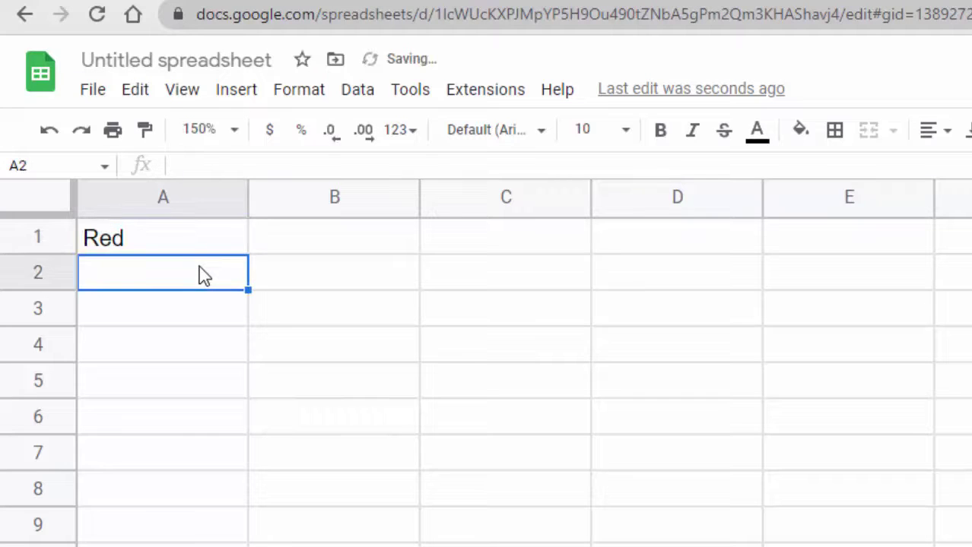
pyautogui.write('Greeb')
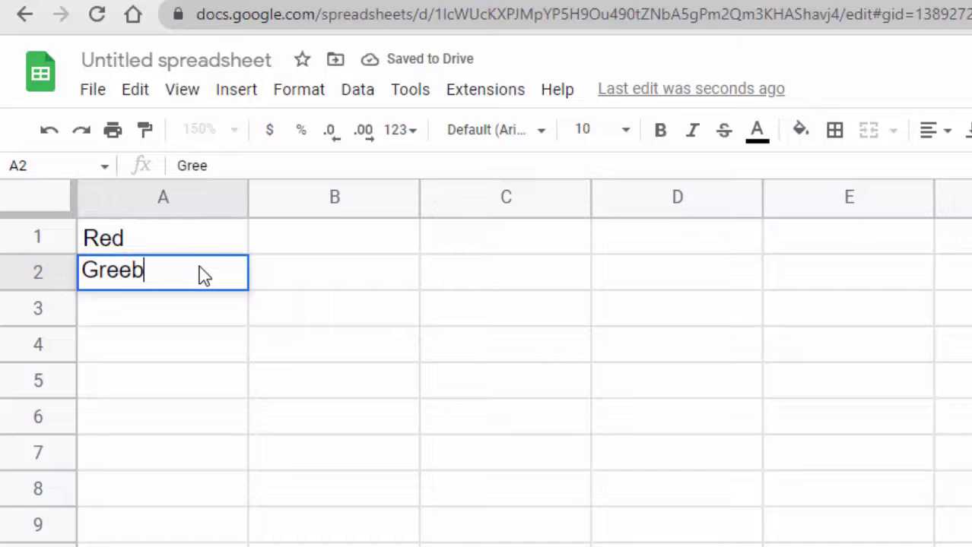
pyautogui.press('BackSpace')
pyautogui.write('n')
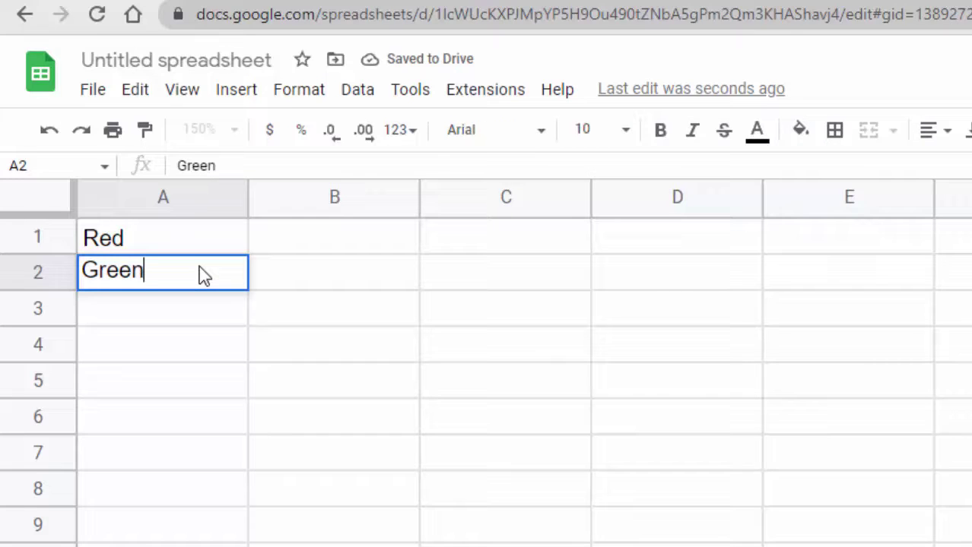
pyautogui.click(168, 309)
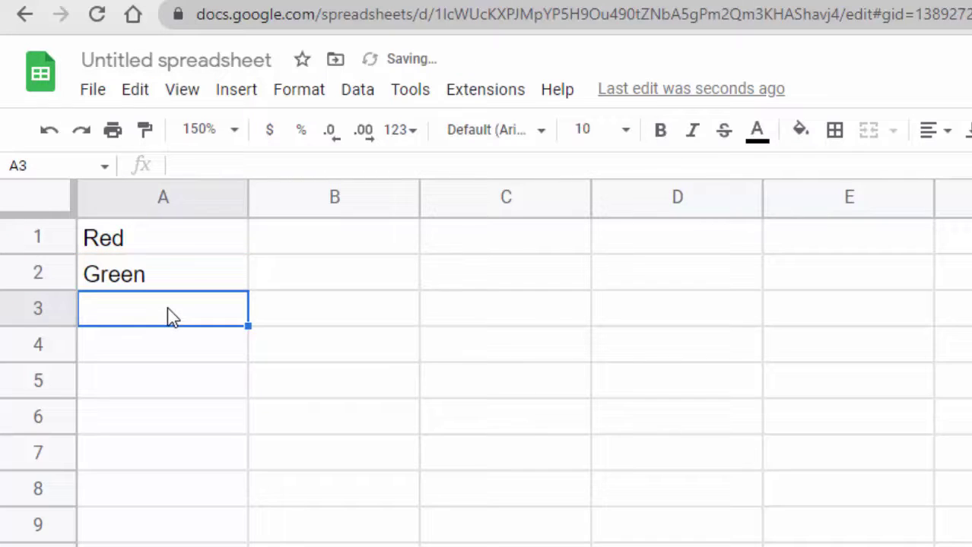
# Enter Yellow in A3 and Pink in A4.
pyautogui.write('Yelow')
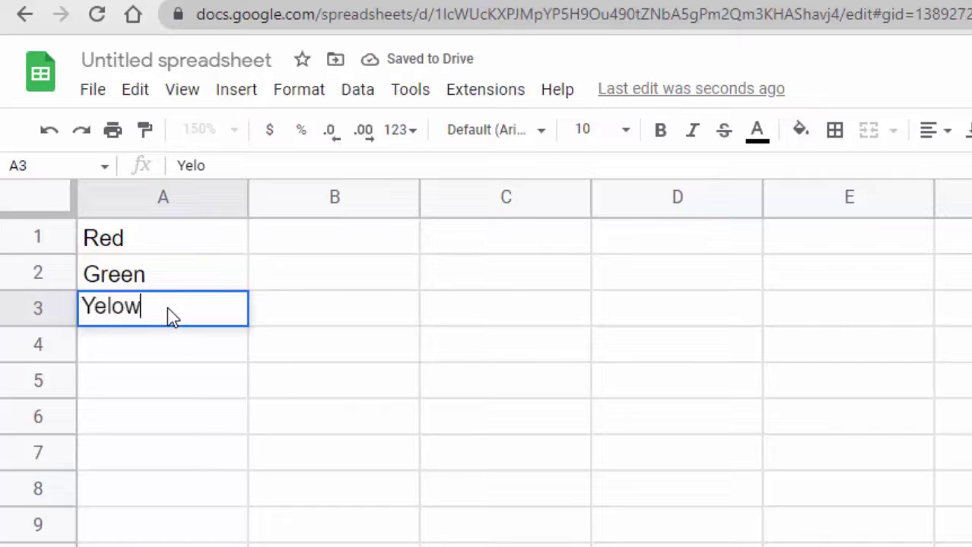
pyautogui.press('BackSpace')
pyautogui.press('BackSpace')
pyautogui.write('low')
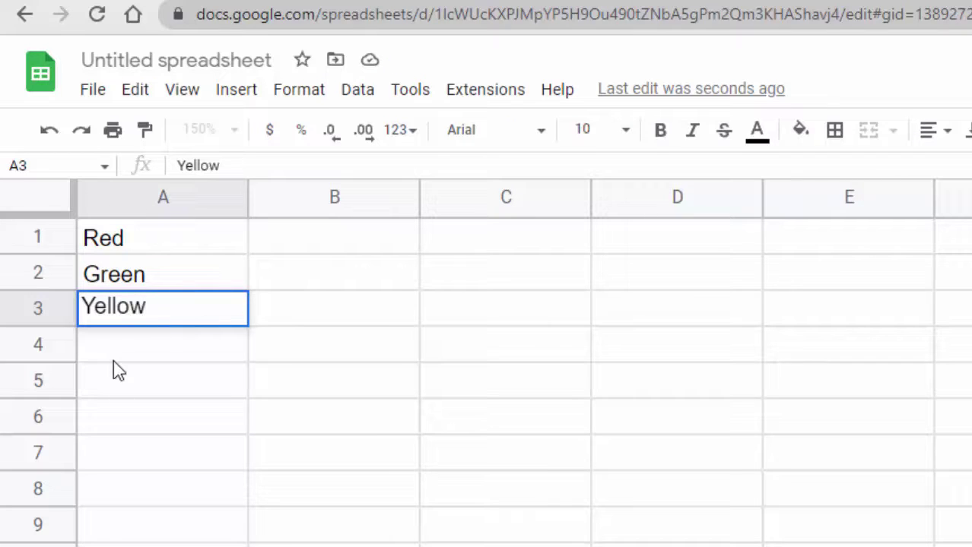
pyautogui.click(137, 352)
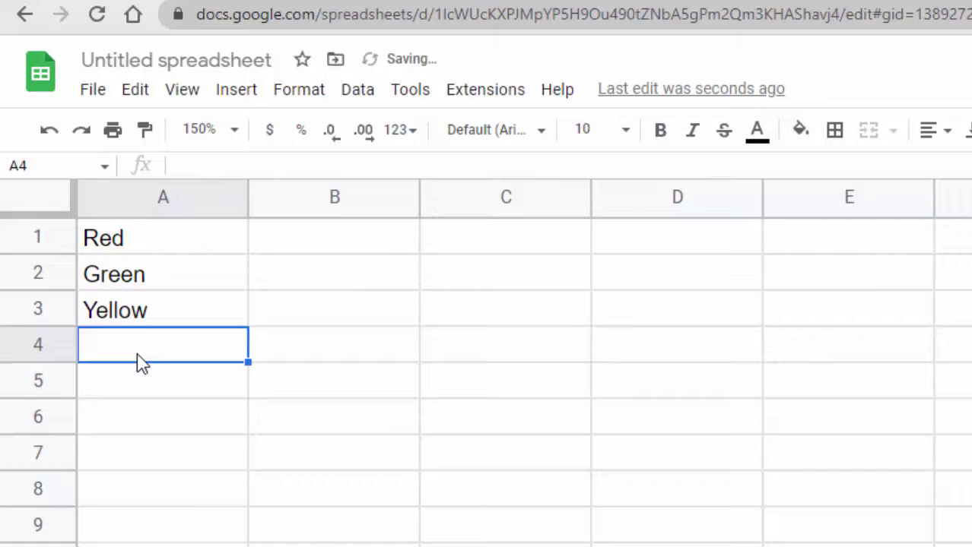
pyautogui.write('Pink')
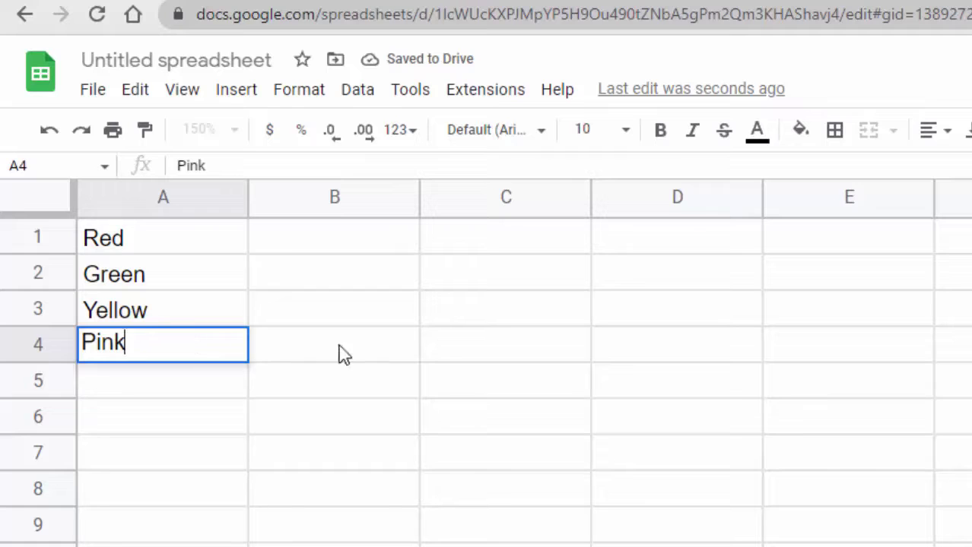
pyautogui.click(348, 320)
pyautogui.click(318, 245)
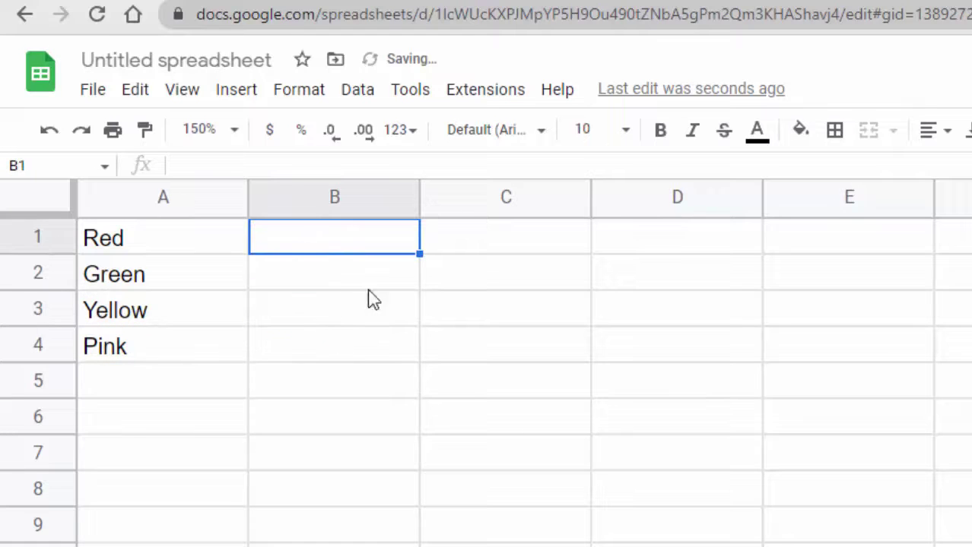
# Add data validation on Sheet3!B:B as a dropdown list drawn from range A1:A4.
pyautogui.click(346, 95)
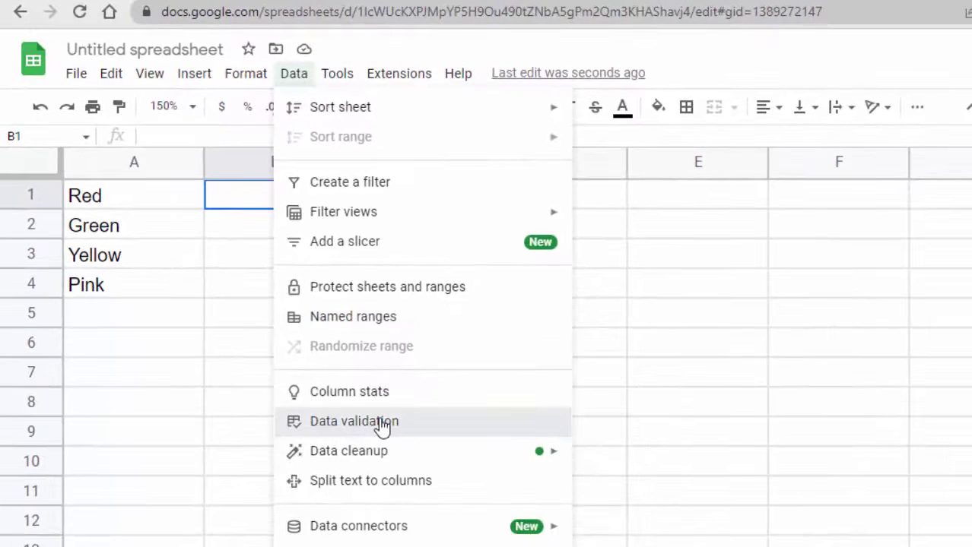
pyautogui.click(418, 464)
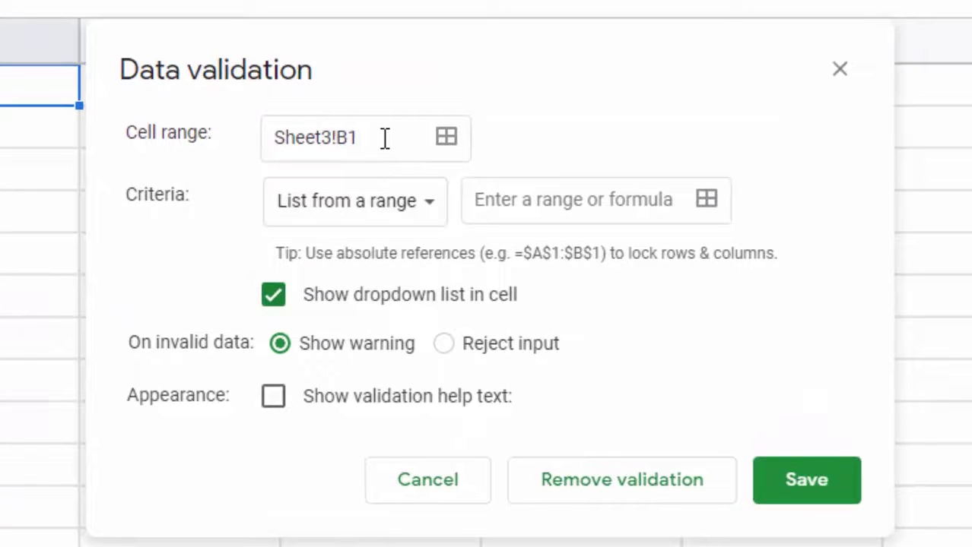
pyautogui.click(385, 138)
pyautogui.write(':B')
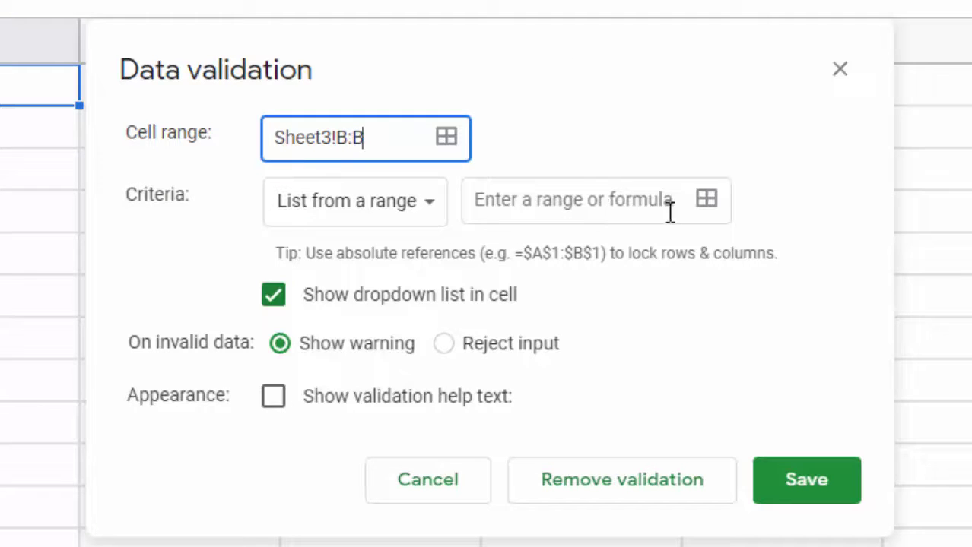
pyautogui.click(706, 204)
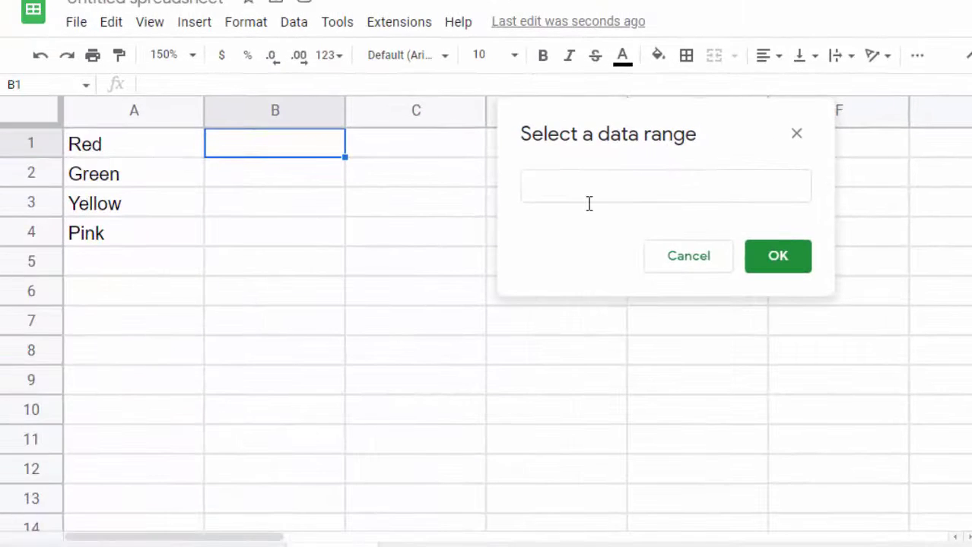
pyautogui.click(587, 196)
pyautogui.write('A1:')
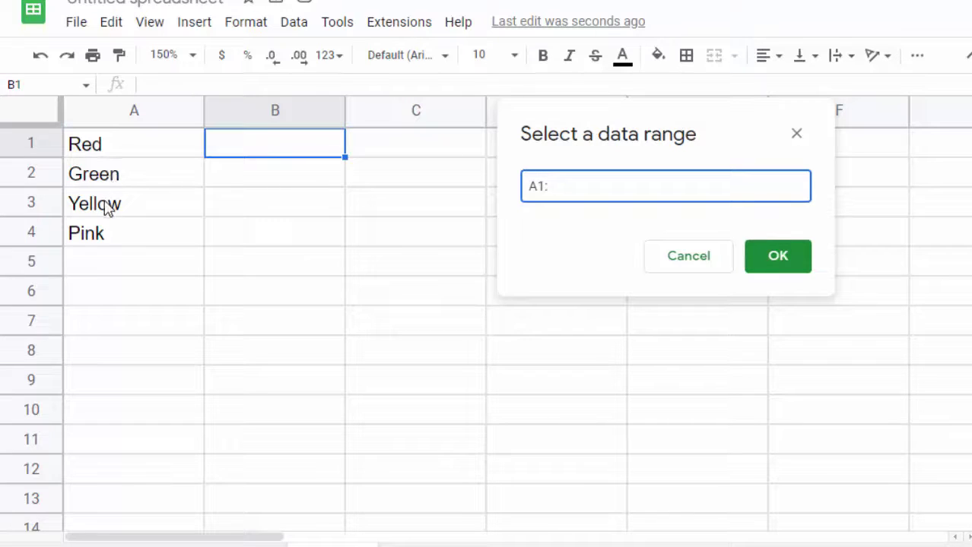
pyautogui.write('A')
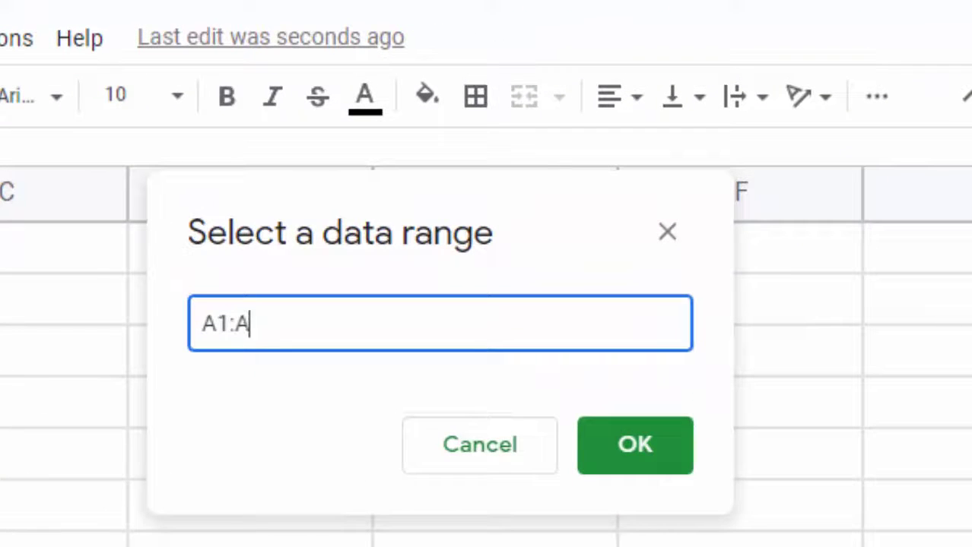
pyautogui.write('4')
pyautogui.click(636, 449)
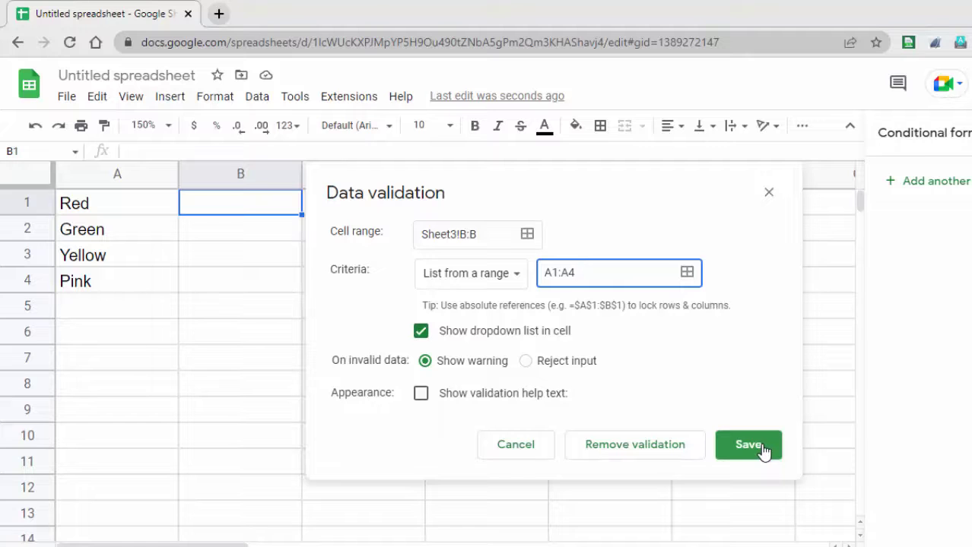
pyautogui.click(762, 452)
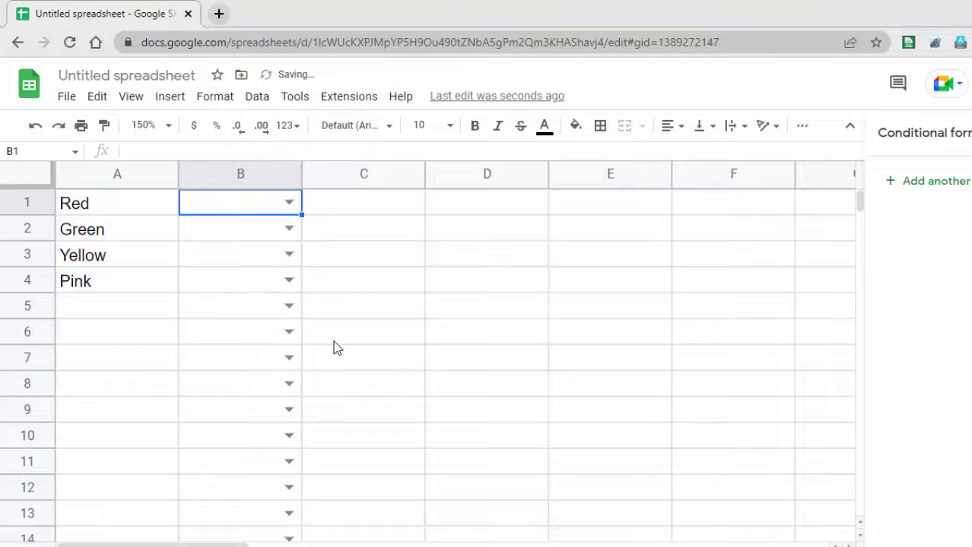
# Verify B1's dropdown offers Red, Green, Yellow and Pink, then close it and reselect B1.
pyautogui.click(289, 203)
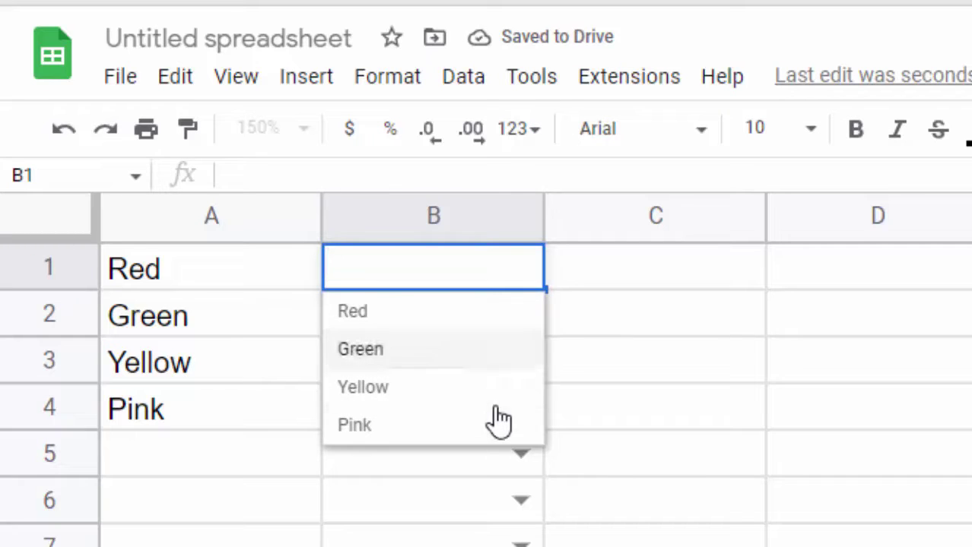
pyautogui.click(722, 365)
pyautogui.click(465, 275)
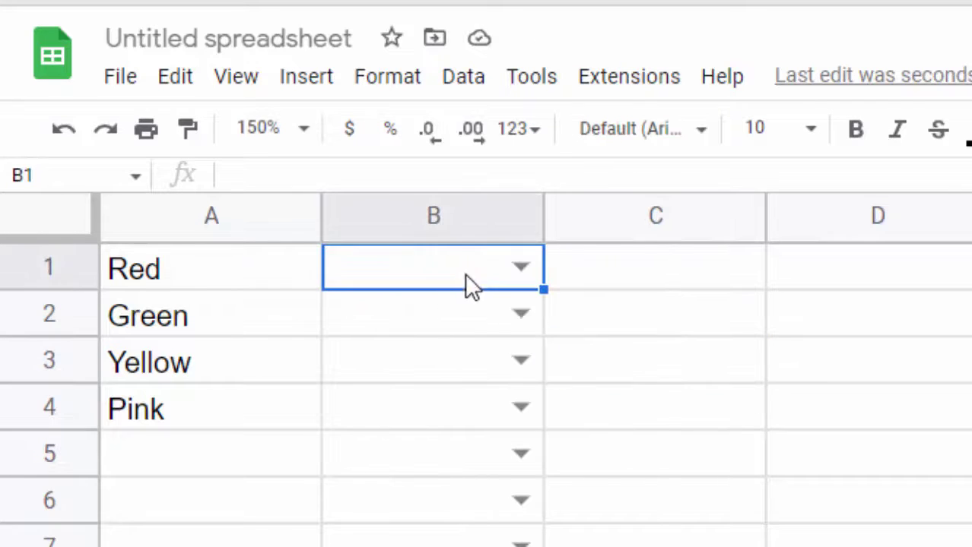
pyautogui.click(384, 77)
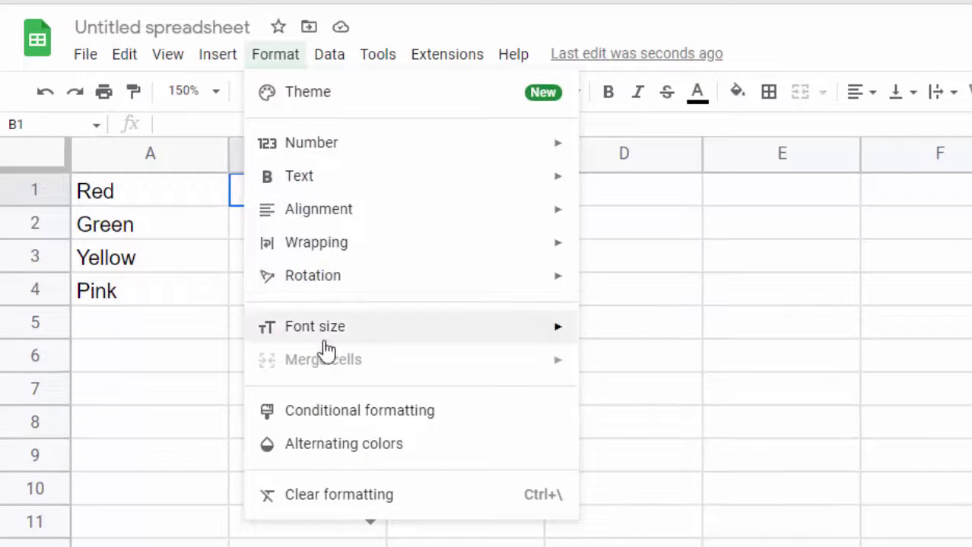
# Start a conditional formatting rule on column B matching cells equal to Red.
pyautogui.click(365, 410)
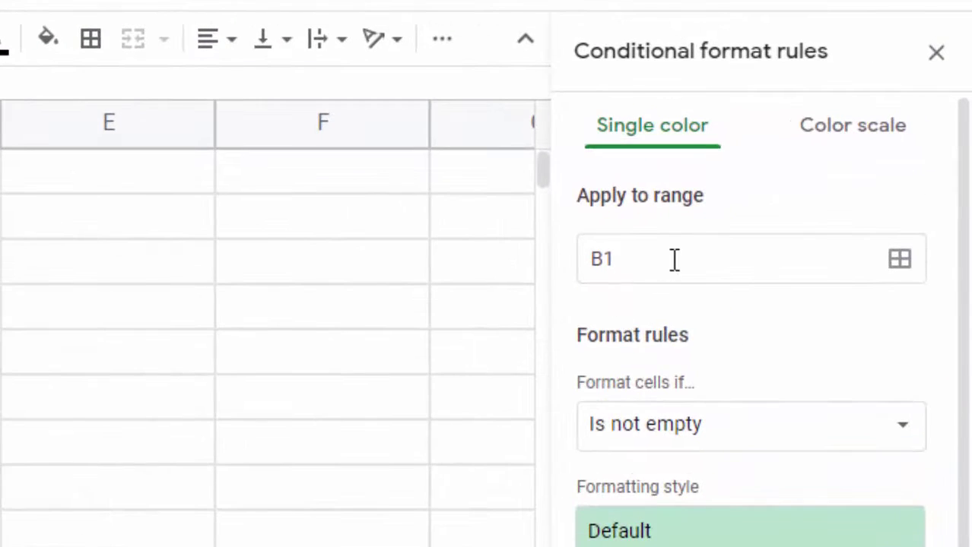
pyautogui.click(664, 263)
pyautogui.write(':B')
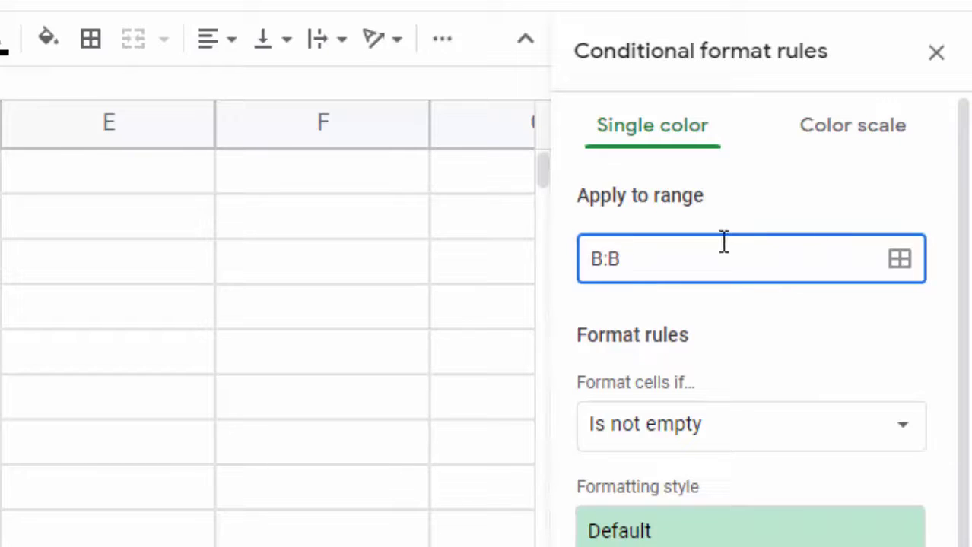
pyautogui.click(734, 445)
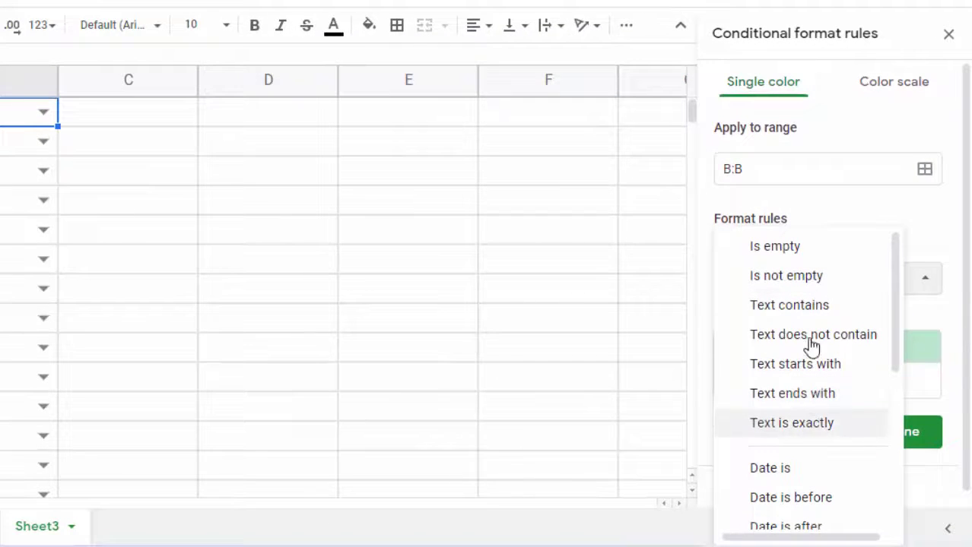
pyautogui.scroll(-1, 800, 414)
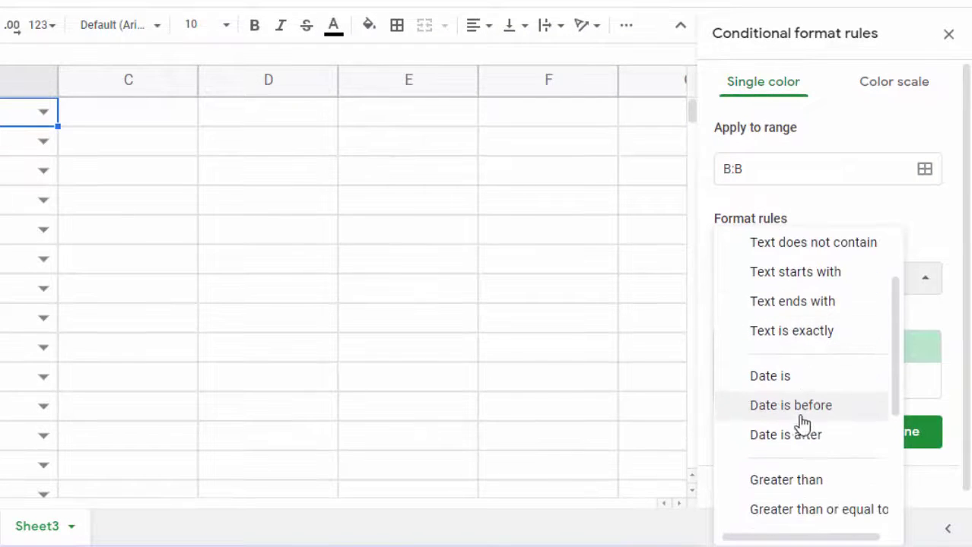
pyautogui.scroll(-1, 800, 430)
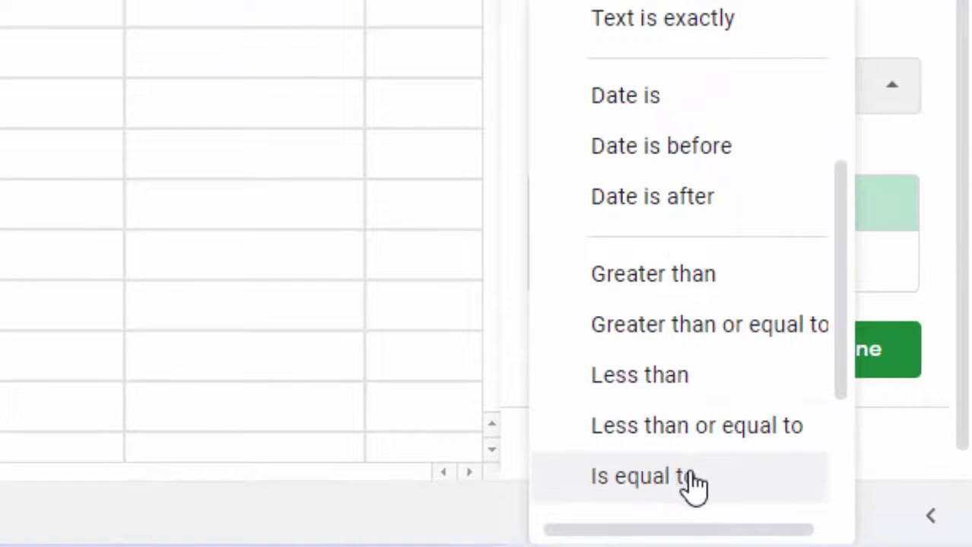
pyautogui.click(670, 477)
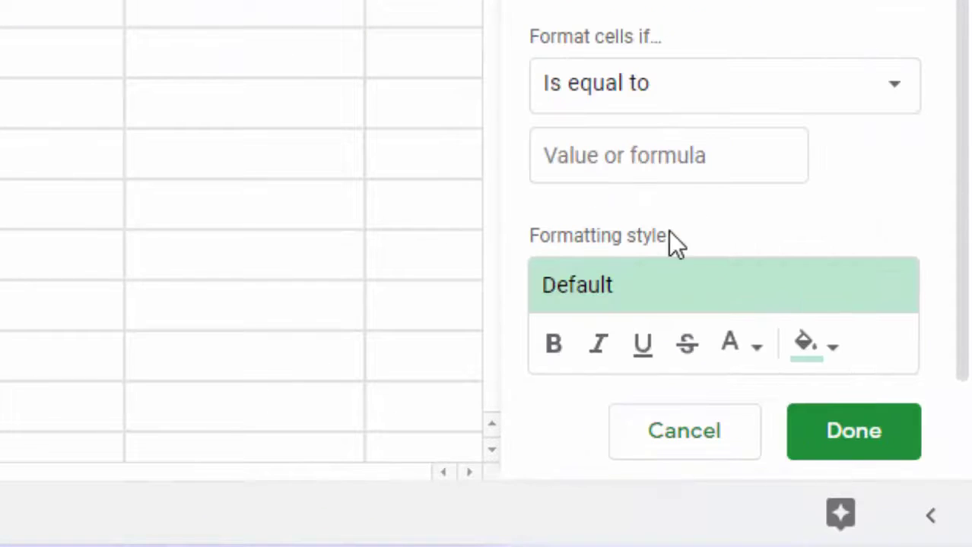
pyautogui.click(656, 172)
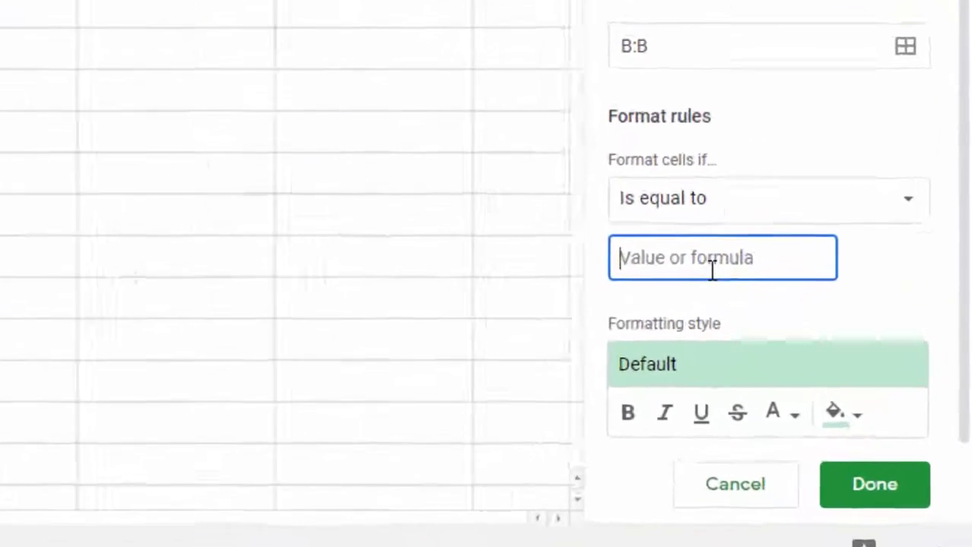
pyautogui.write('Red')
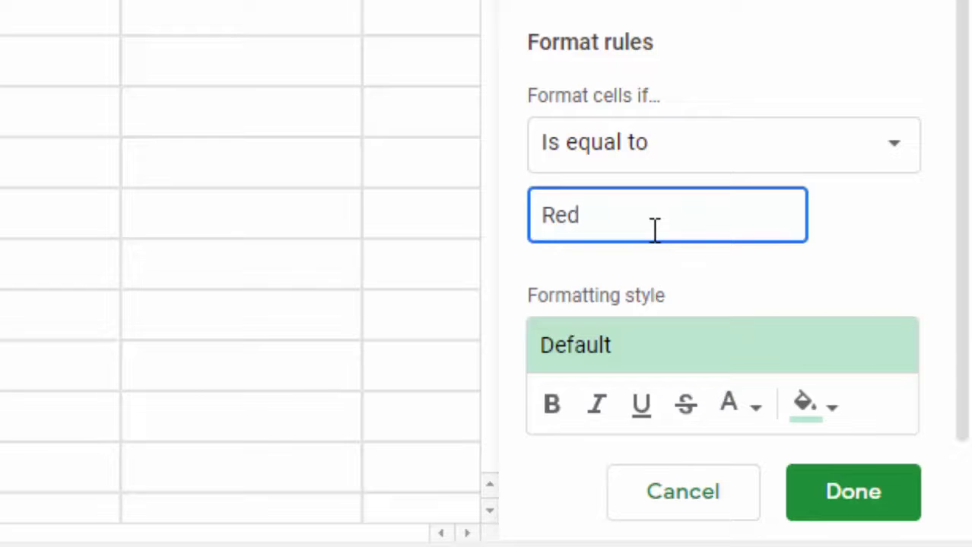
# Give the Red rule a red fill with white text and save it.
pyautogui.click(827, 411)
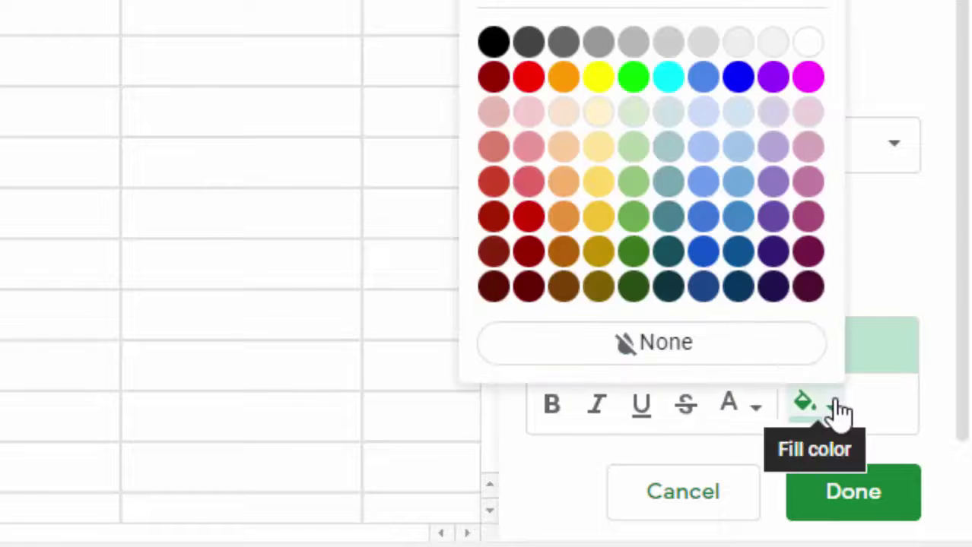
pyautogui.click(530, 82)
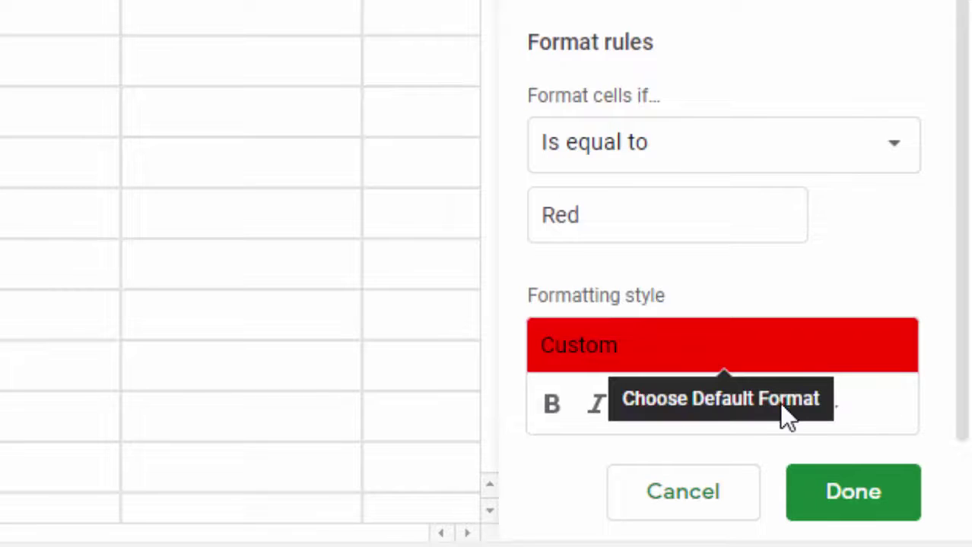
pyautogui.click(756, 417)
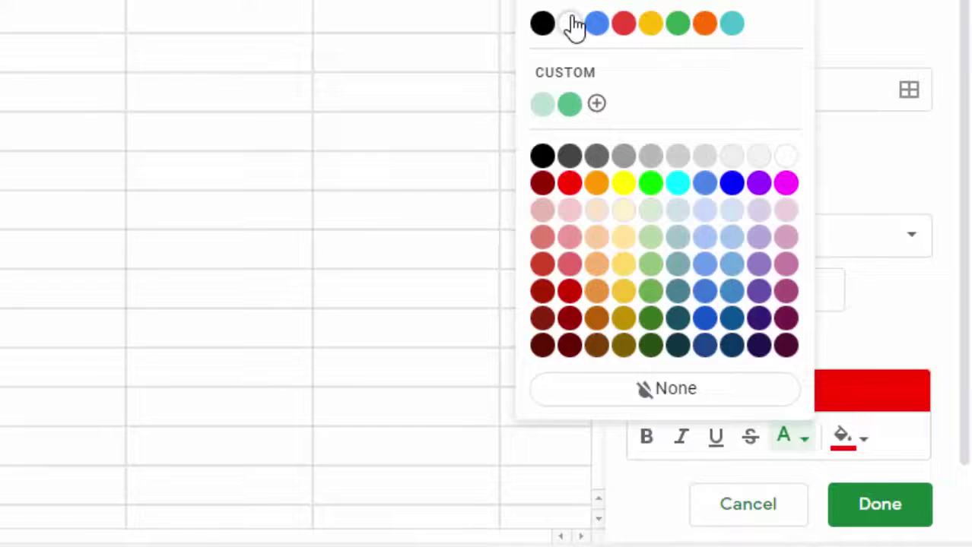
pyautogui.click(571, 27)
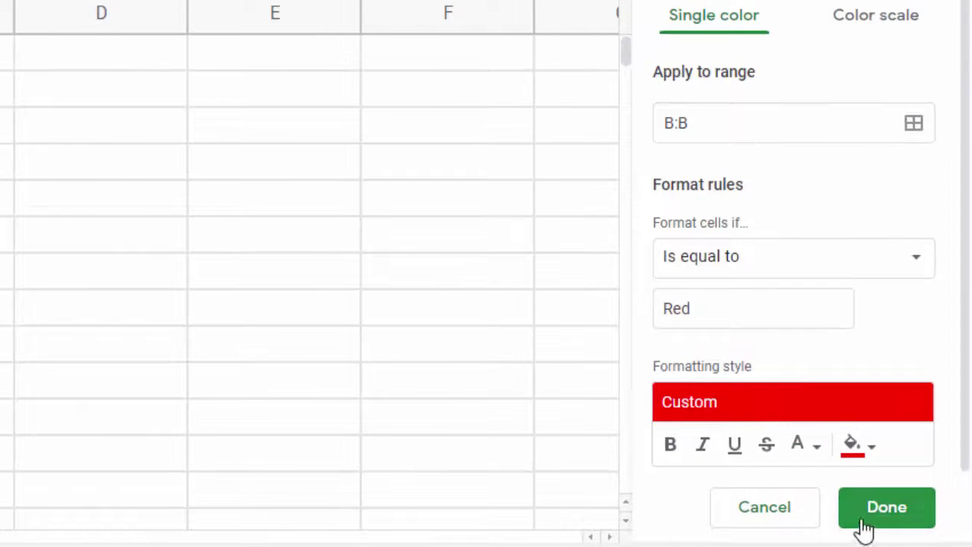
pyautogui.click(882, 508)
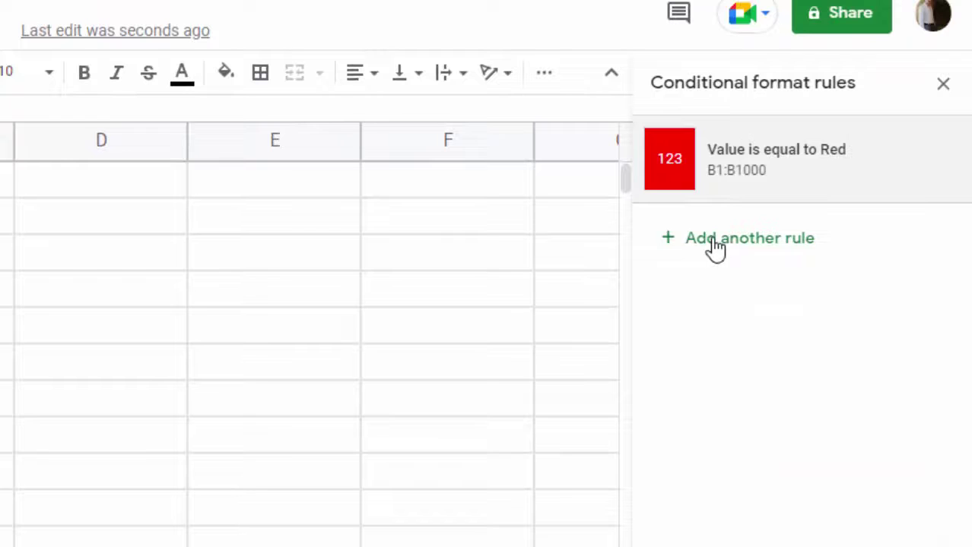
# Add another rule on range B:B with the condition Is equal to.
pyautogui.click(714, 240)
pyautogui.click(739, 259)
pyautogui.write('B:')
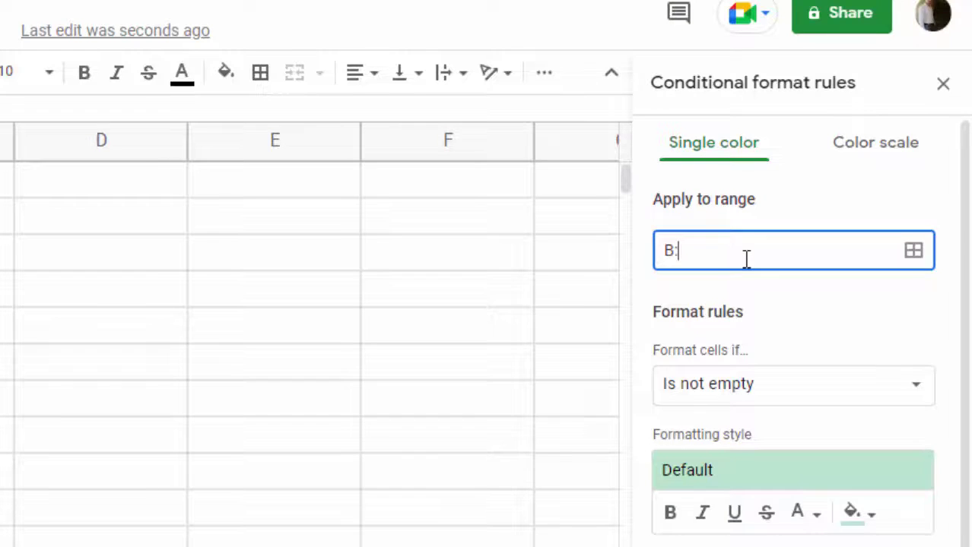
pyautogui.write('b')
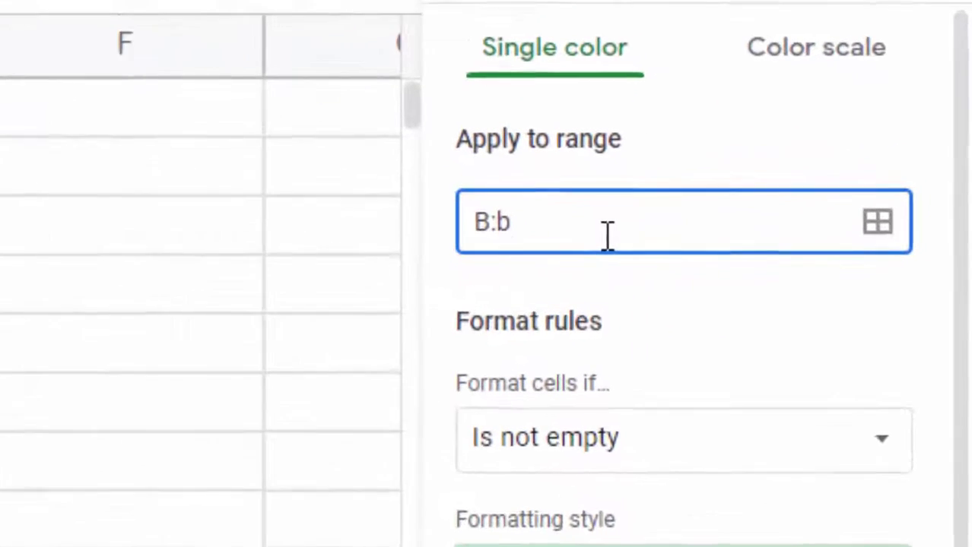
pyautogui.press('BackSpace')
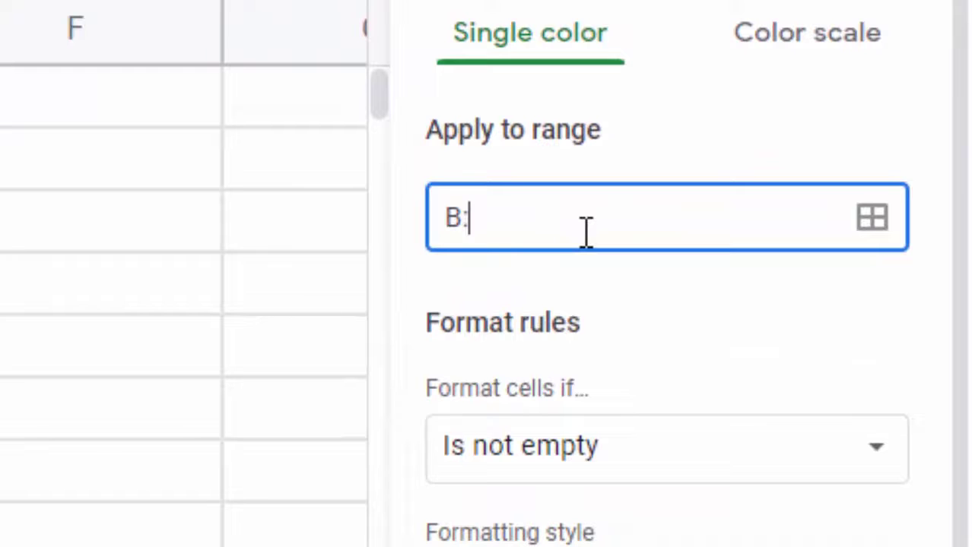
pyautogui.write('B')
pyautogui.click(638, 457)
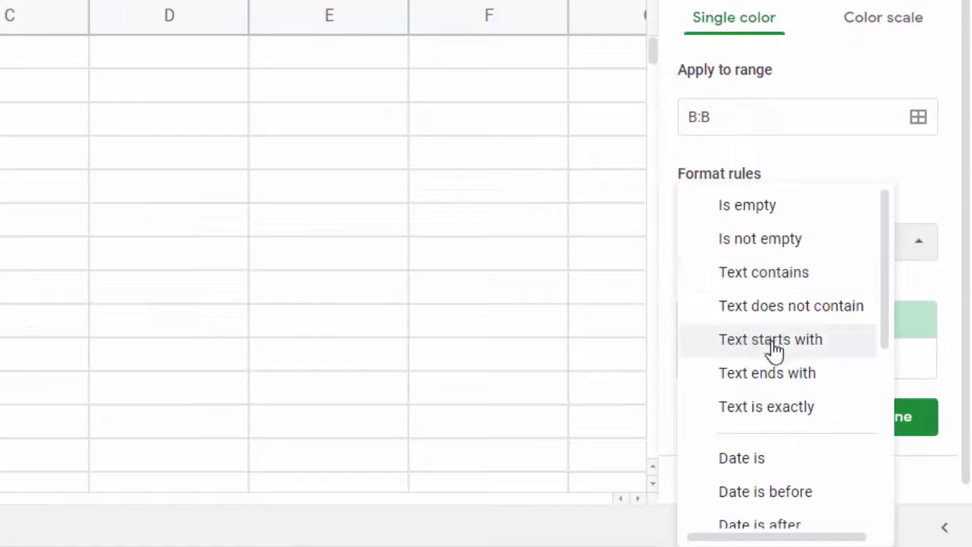
pyautogui.scroll(-3, 776, 368)
pyautogui.scroll(-3, 773, 368)
pyautogui.scroll(-2, 771, 378)
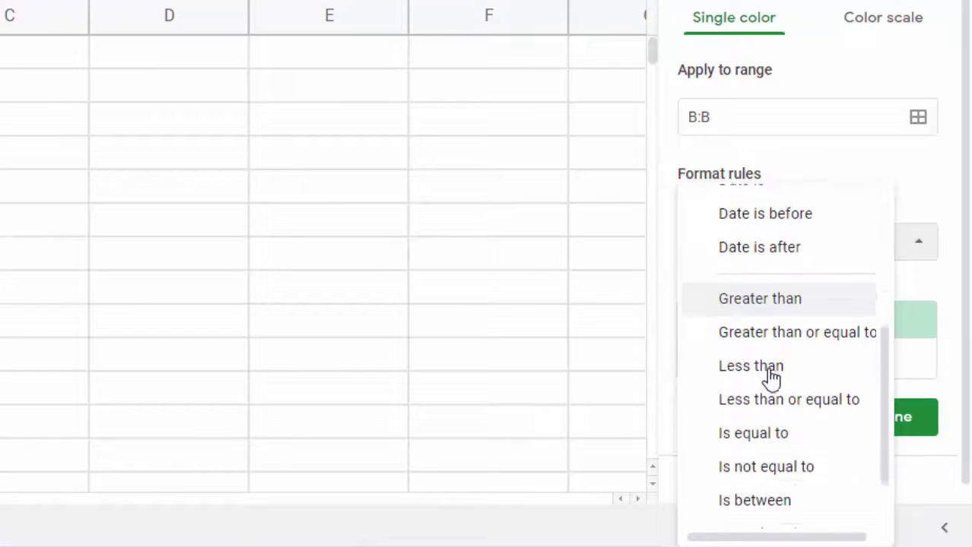
pyautogui.scroll(-1, 772, 376)
pyautogui.click(744, 411)
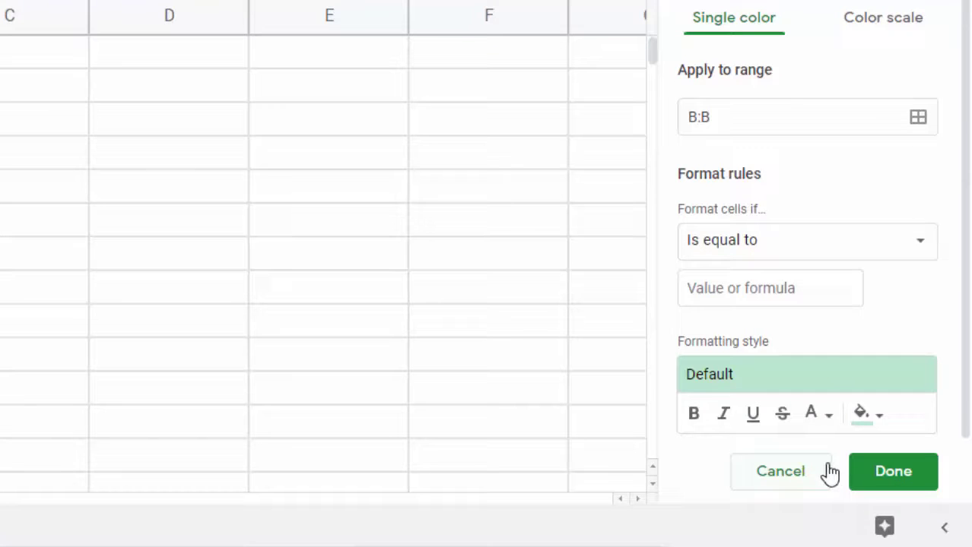
# Match the value Green with a bright green fill and save the rule.
pyautogui.click(874, 422)
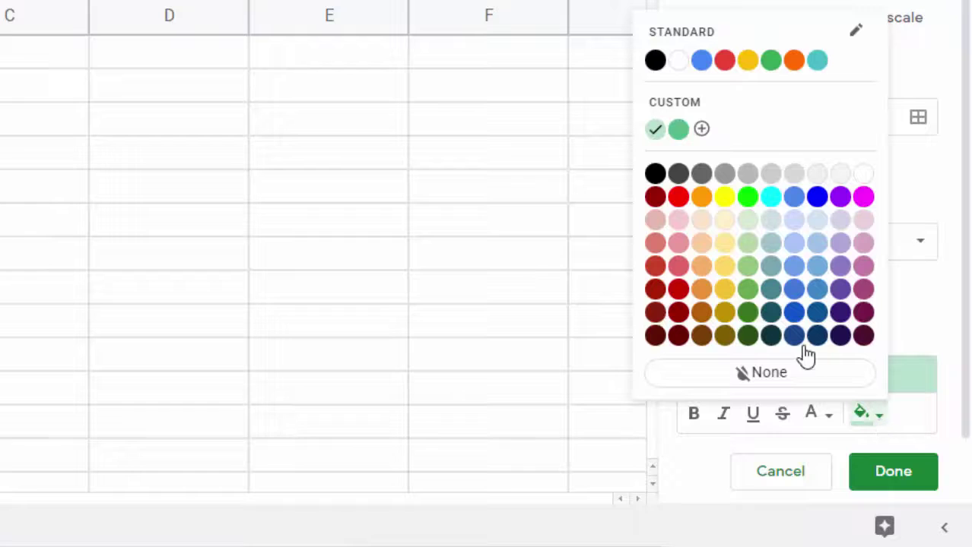
pyautogui.click(747, 198)
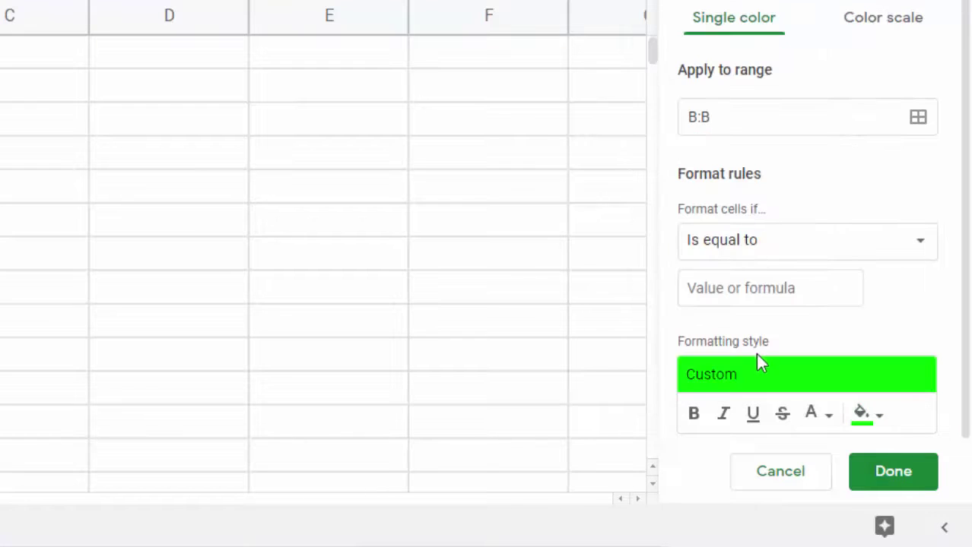
pyautogui.click(760, 288)
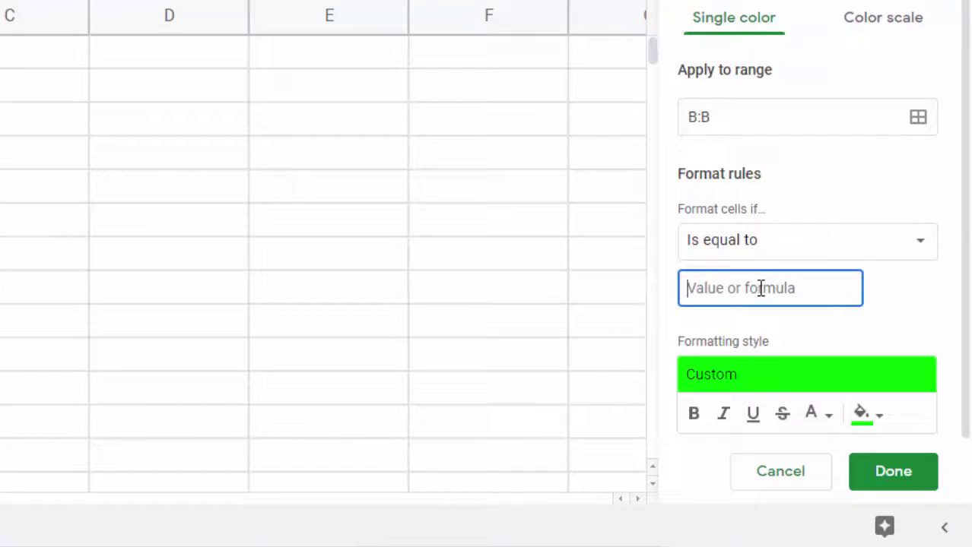
pyautogui.write('Green')
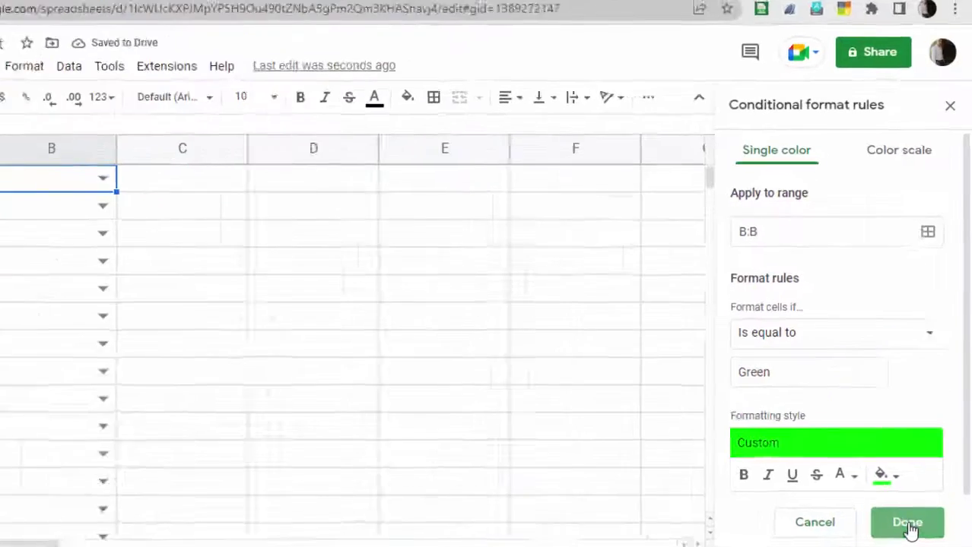
pyautogui.click(916, 477)
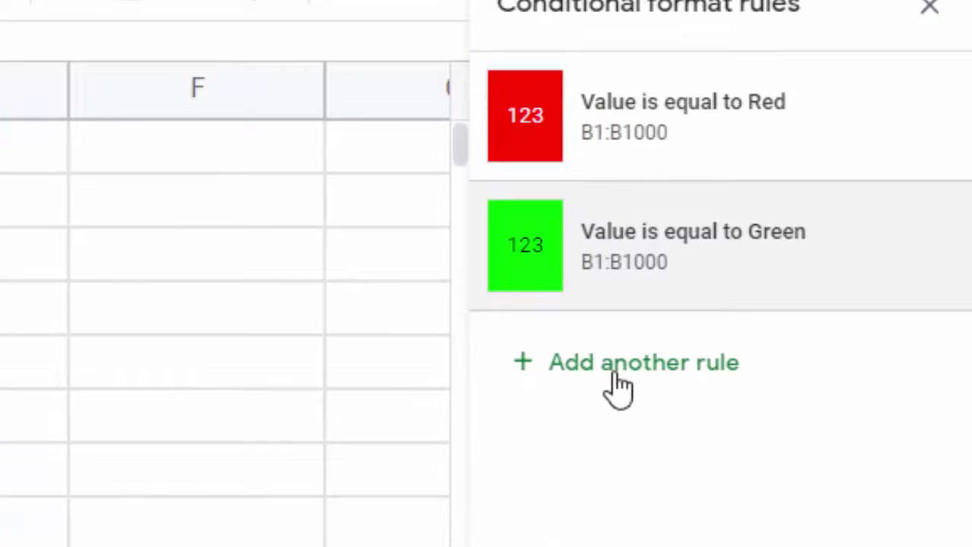
# Add a third rule on range B:B matching cells equal to Yellow.
pyautogui.click(620, 384)
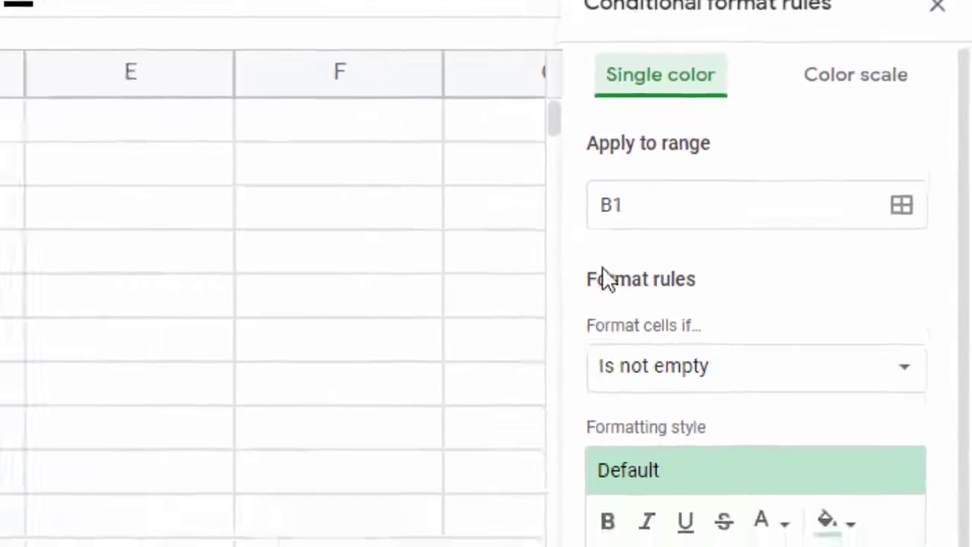
pyautogui.click(746, 158)
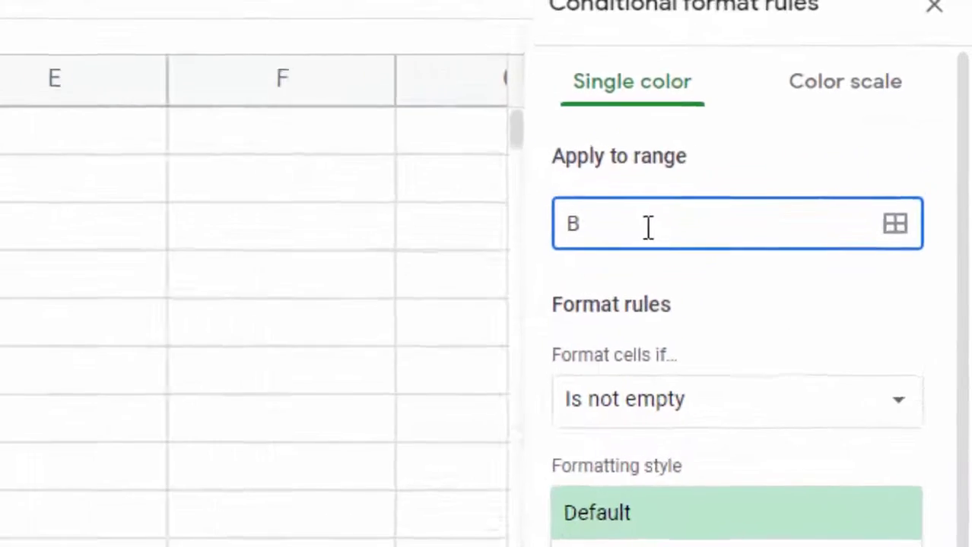
pyautogui.write(':B')
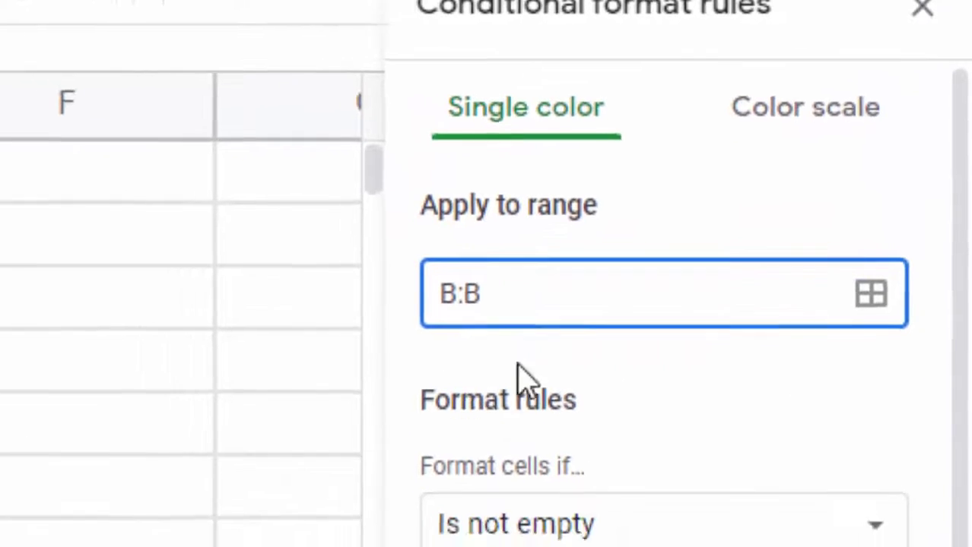
pyautogui.click(760, 312)
pyautogui.scroll(-2, 689, 491)
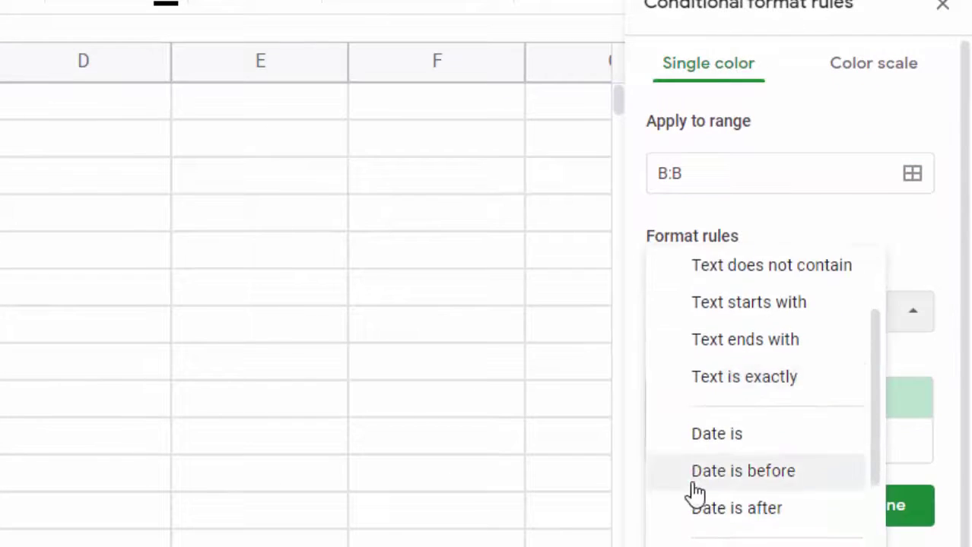
pyautogui.scroll(-2, 744, 536)
pyautogui.scroll(-2, 766, 520)
pyautogui.click(764, 494)
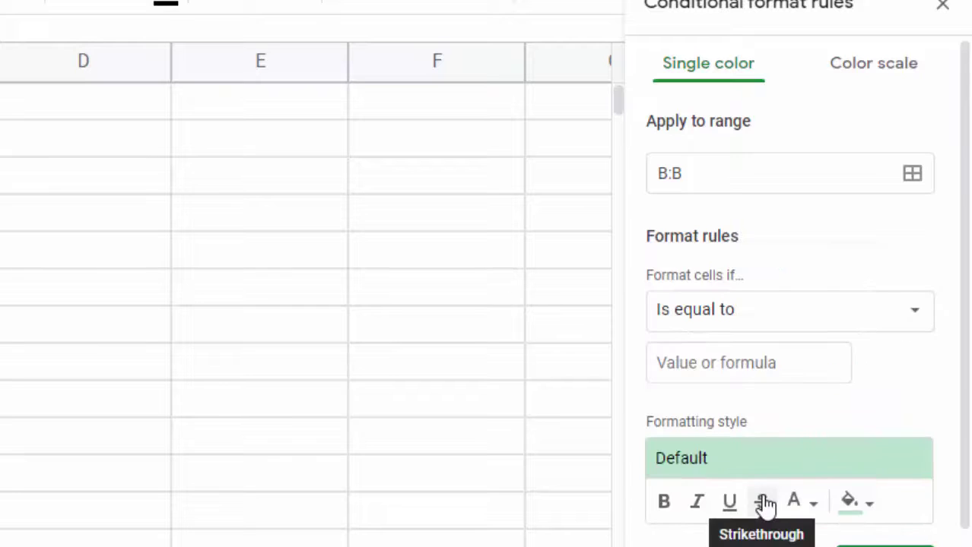
pyautogui.click(741, 365)
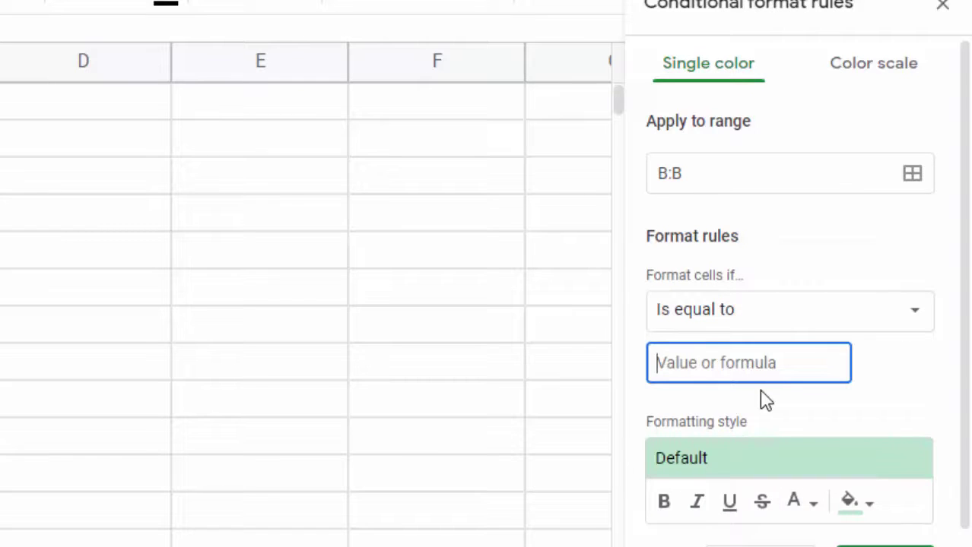
pyautogui.write('Yellow')
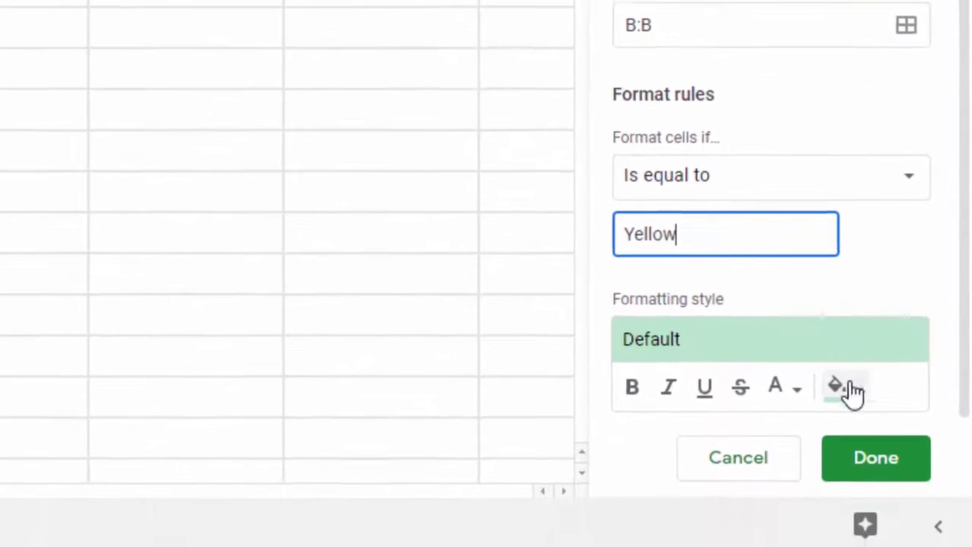
# Style the Yellow rule with black text and yellow fill, then save it.
pyautogui.click(862, 400)
pyautogui.click(783, 384)
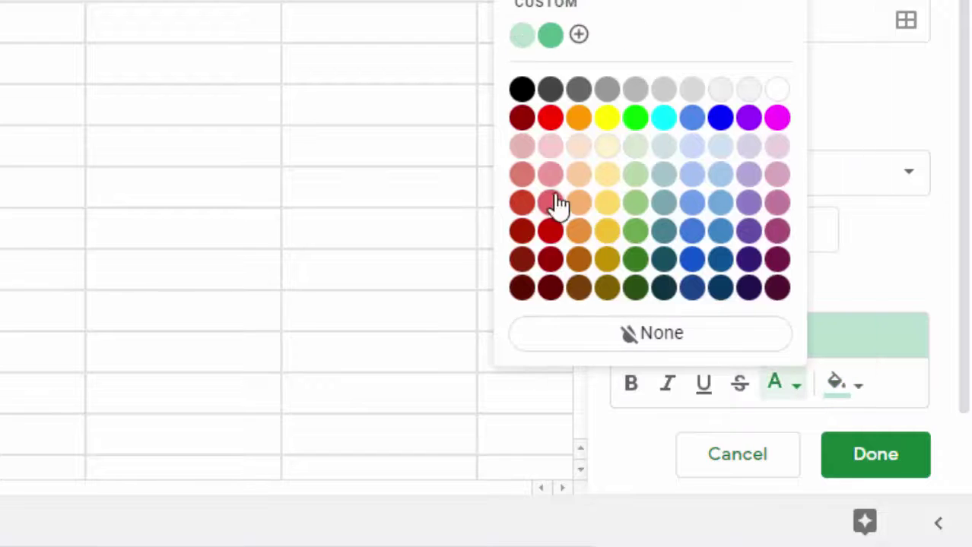
pyautogui.click(616, 123)
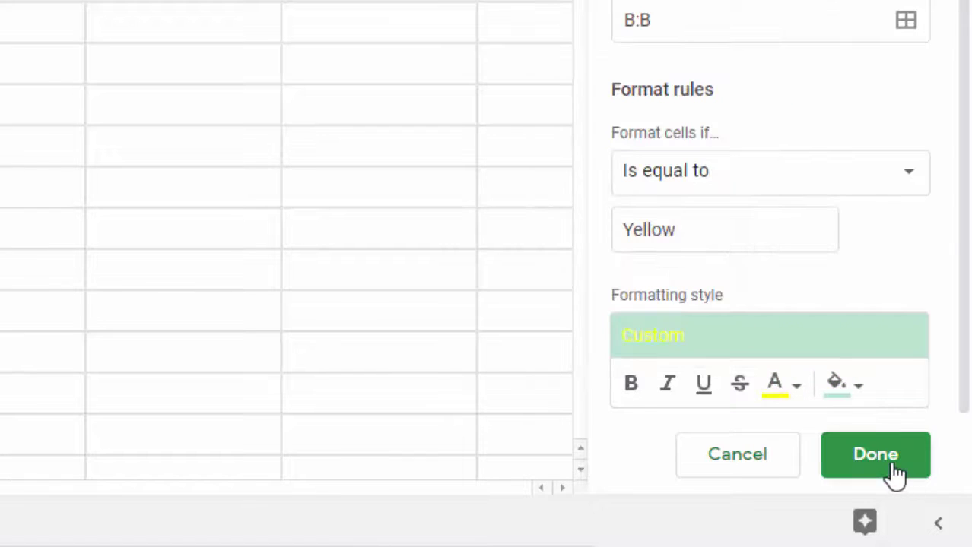
pyautogui.click(791, 399)
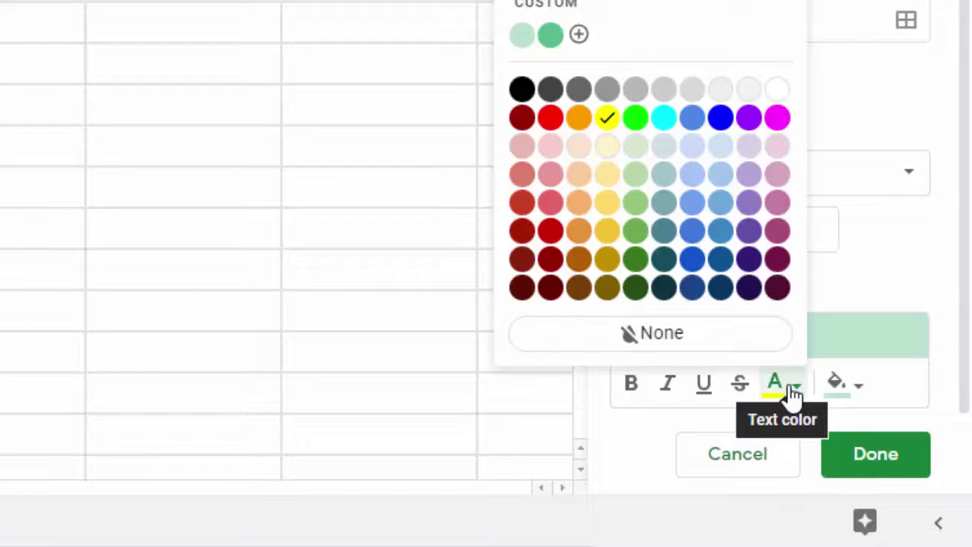
pyautogui.click(523, 91)
pyautogui.click(863, 389)
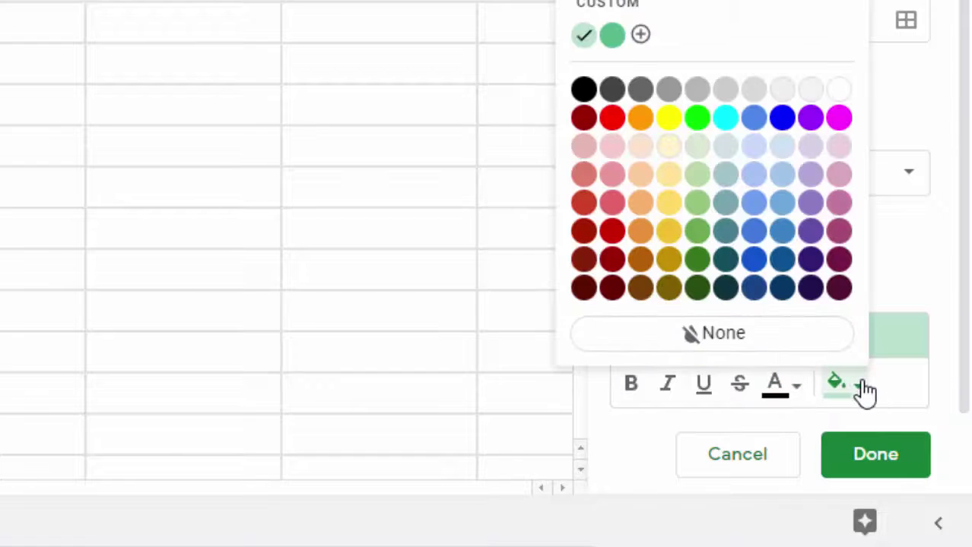
pyautogui.click(671, 120)
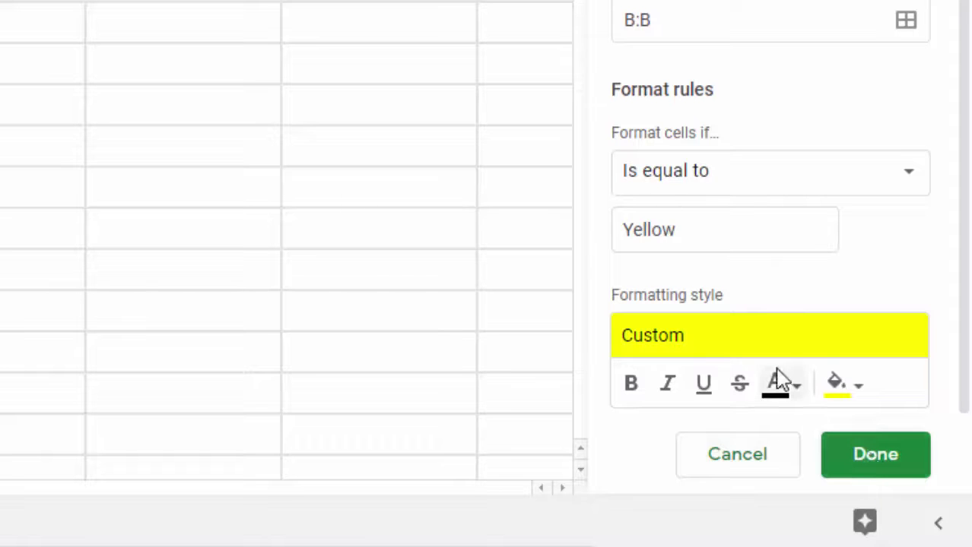
pyautogui.click(868, 465)
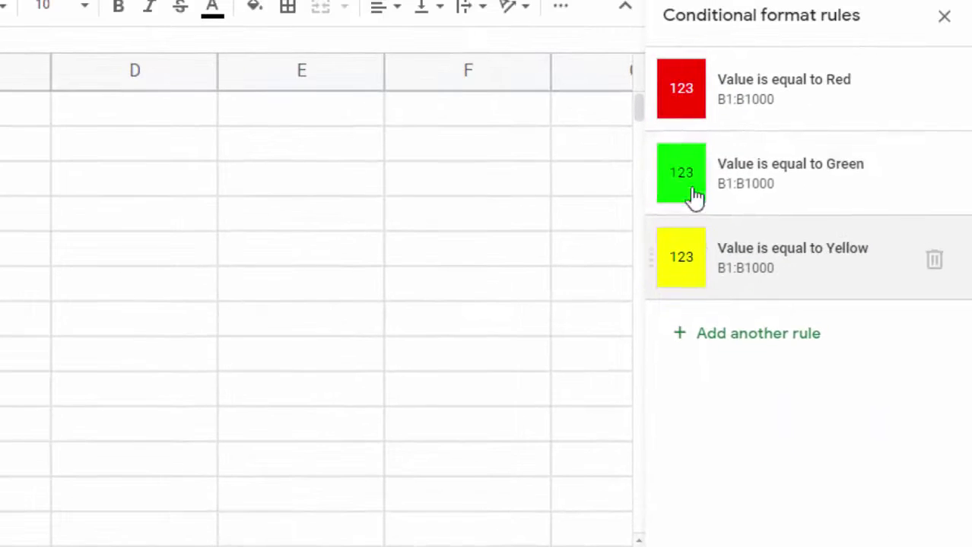
# Add a fourth rule on range B:B matching cells equal to Pink.
pyautogui.click(740, 340)
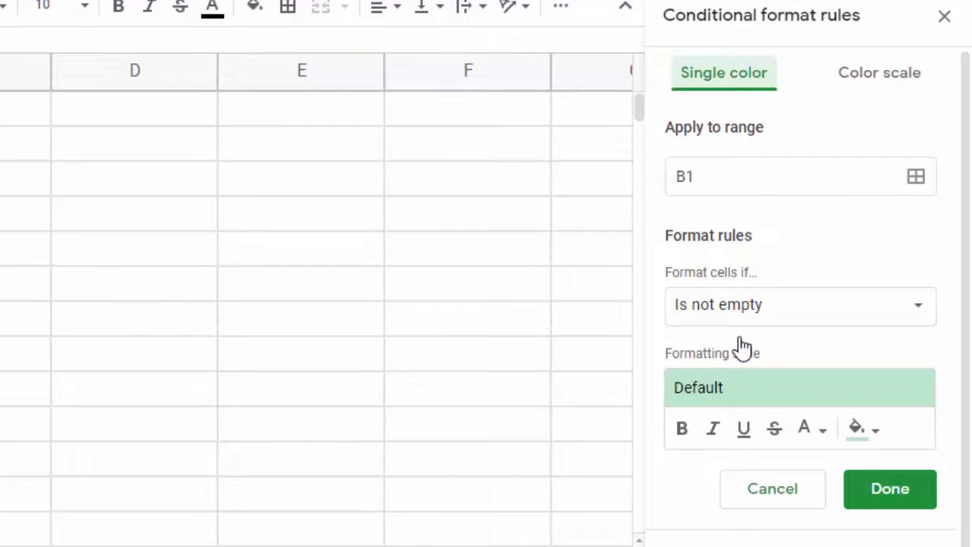
pyautogui.click(742, 176)
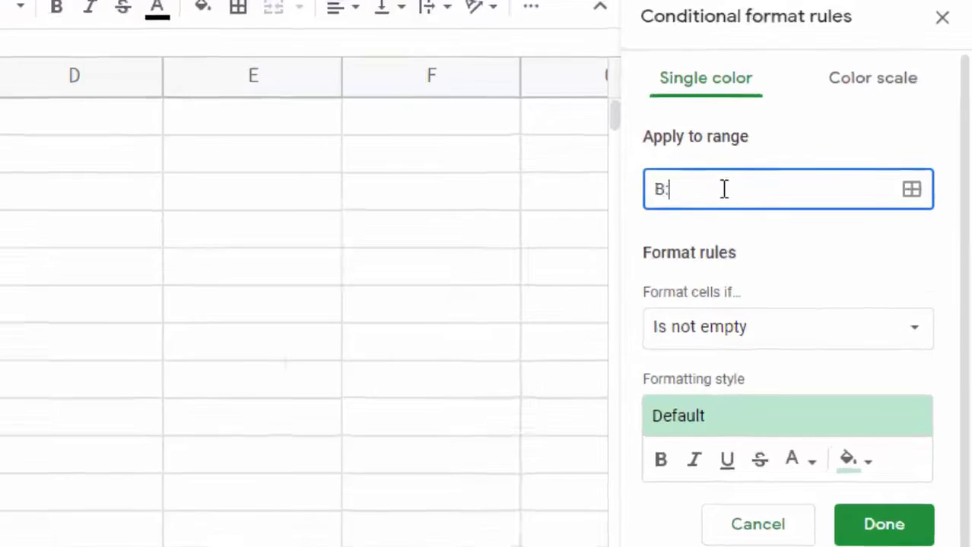
pyautogui.write(':B')
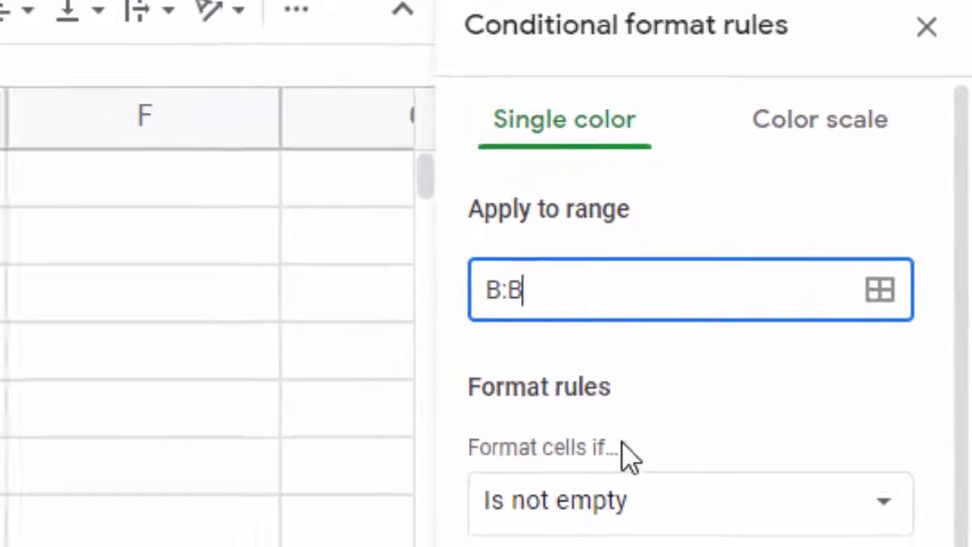
pyautogui.click(752, 279)
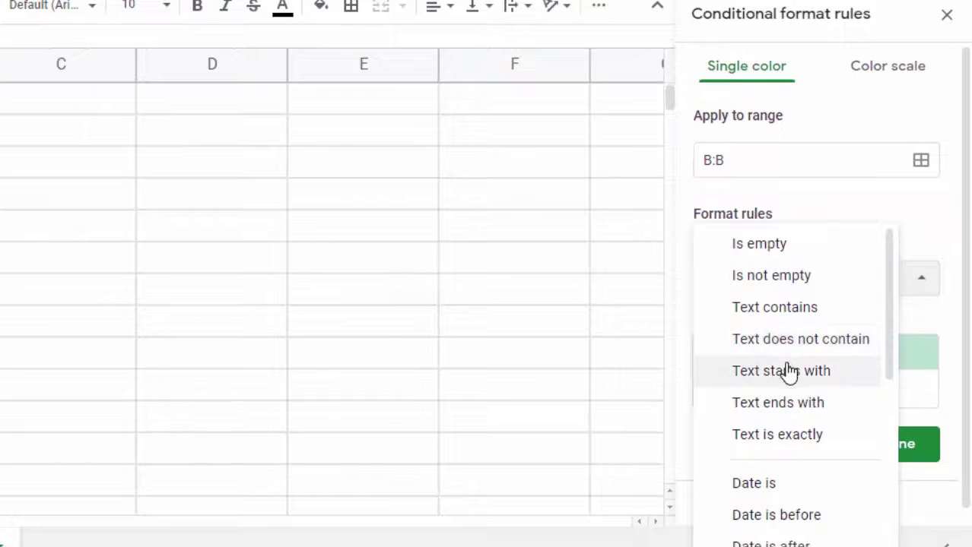
pyautogui.scroll(-1, 785, 376)
pyautogui.scroll(-3, 784, 384)
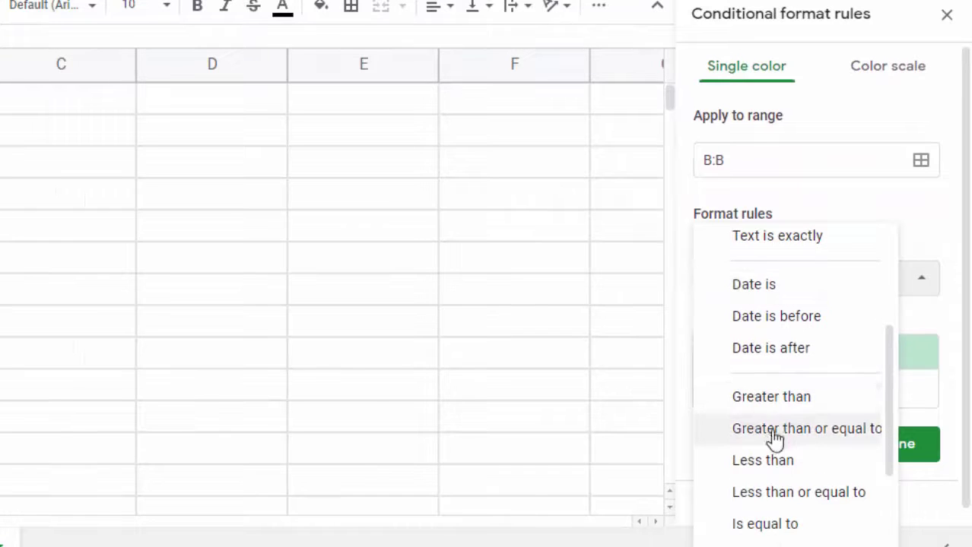
pyautogui.click(795, 525)
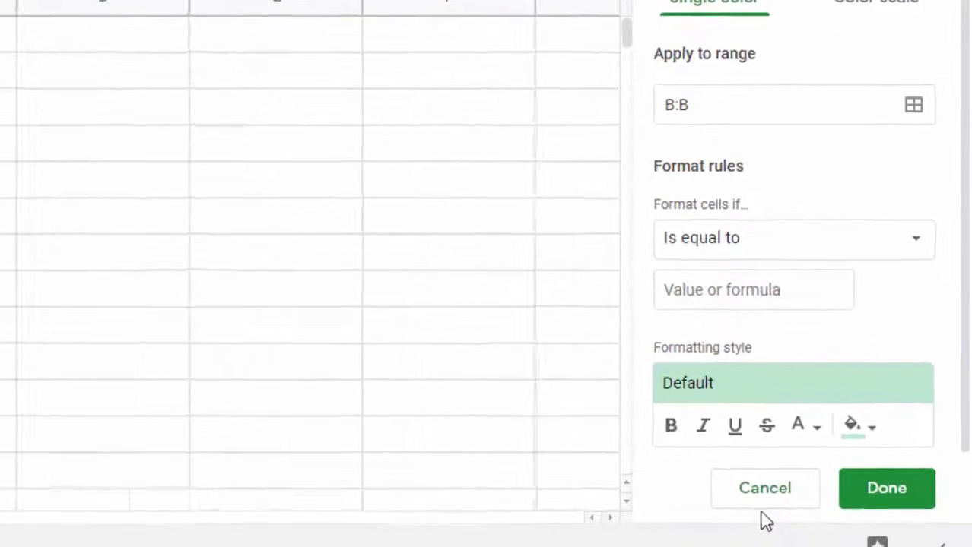
pyautogui.click(718, 242)
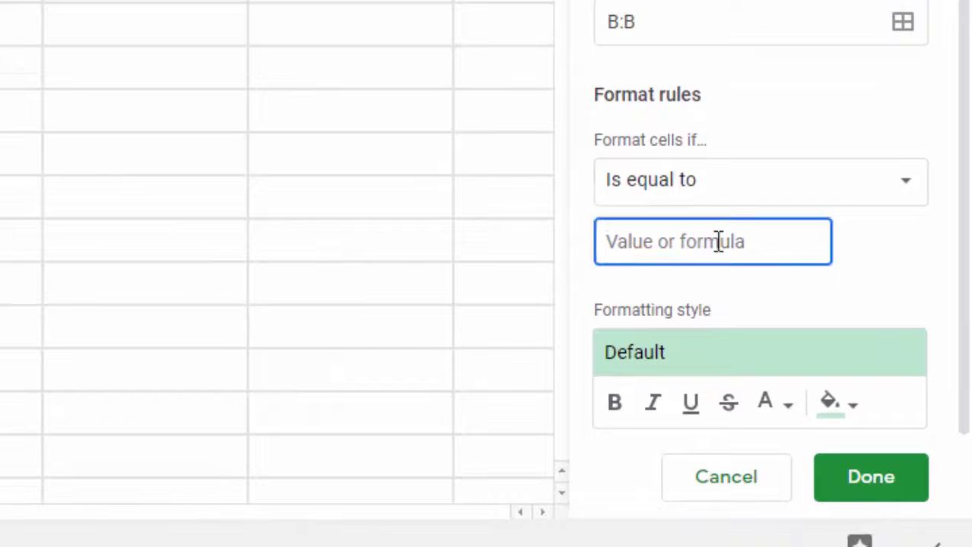
pyautogui.write('Pink')
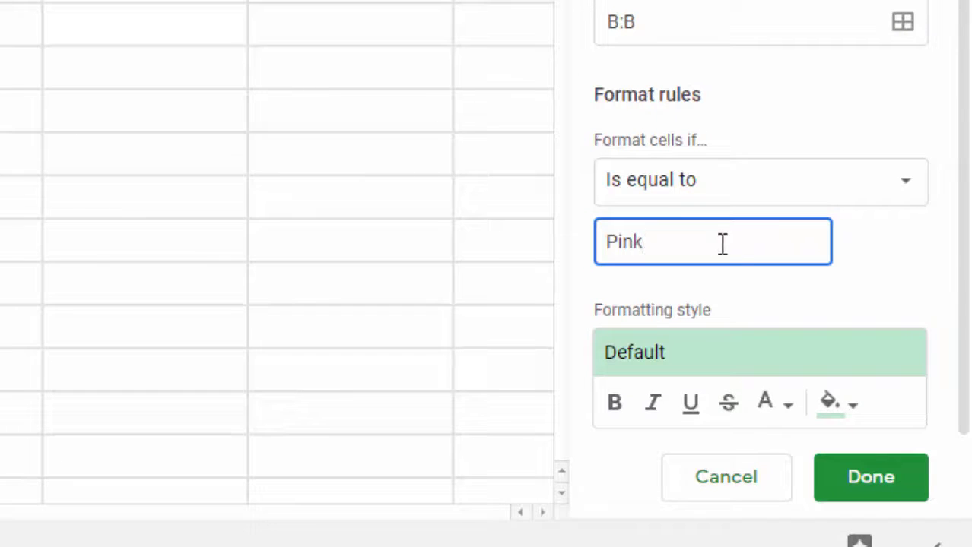
# Give the Pink rule a magenta fill and save it.
pyautogui.click(848, 414)
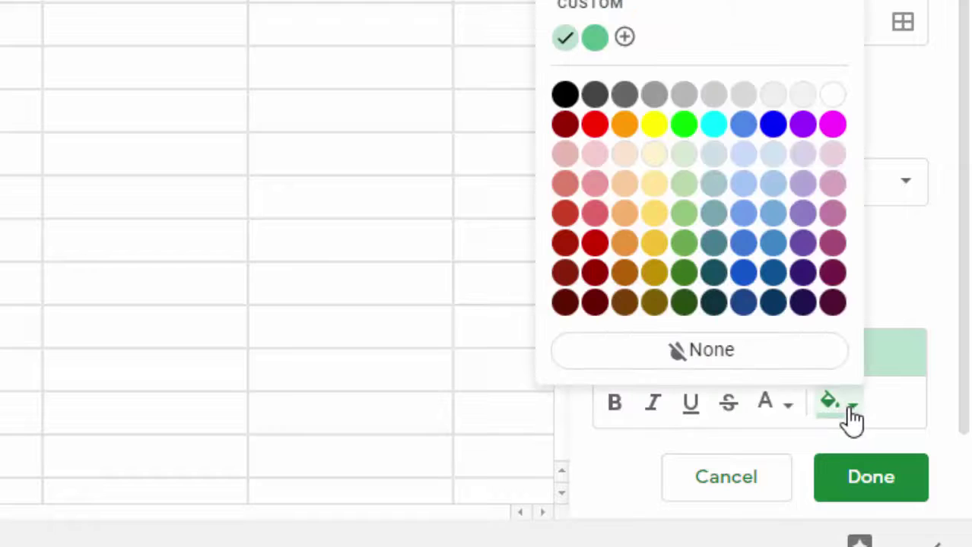
pyautogui.click(833, 125)
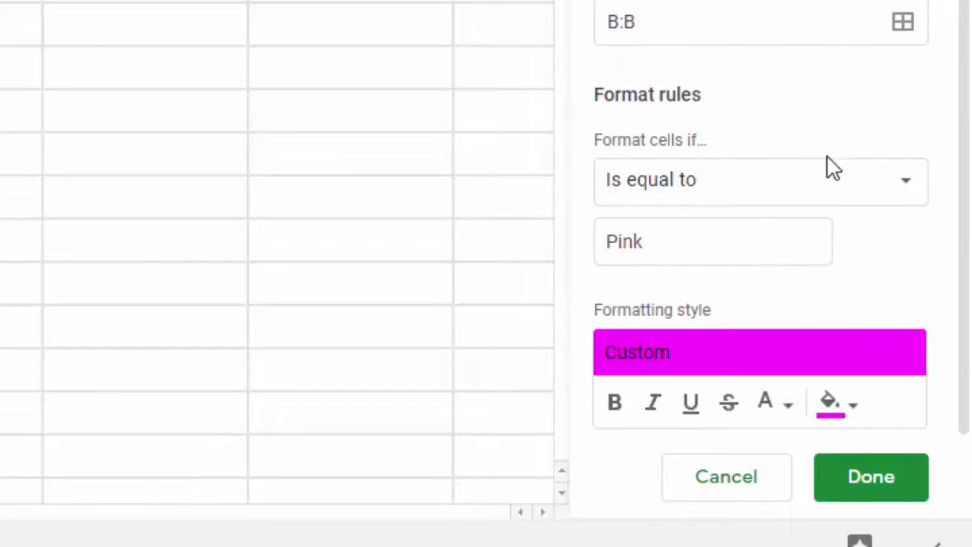
pyautogui.click(875, 478)
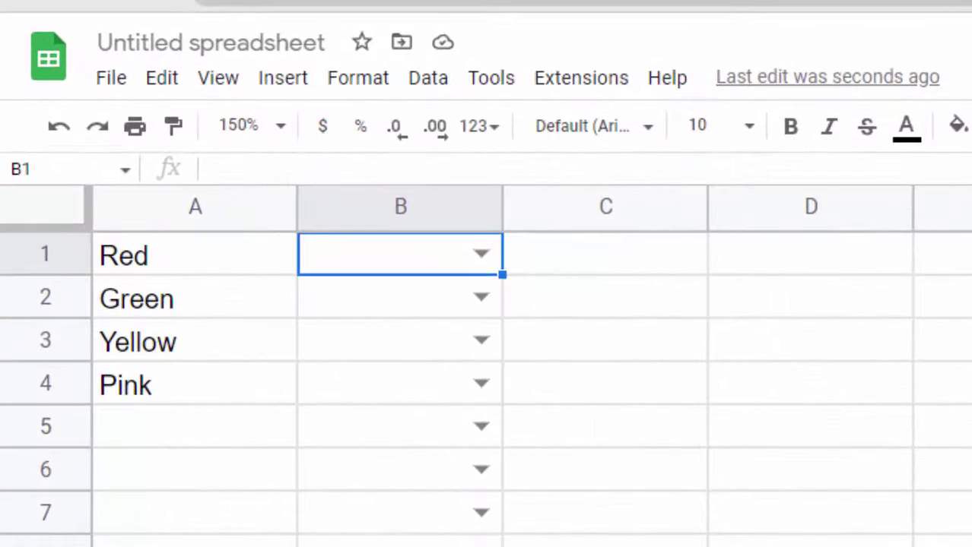
# Pick Red in B1, Green in B2, Yellow in B3 and Pink in B4 from their dropdowns.
pyautogui.click(669, 480)
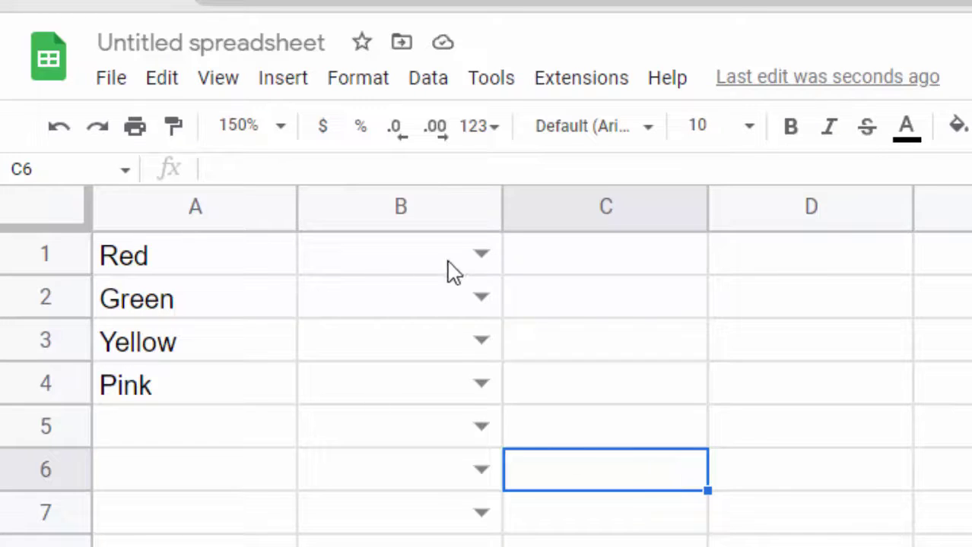
pyautogui.click(482, 258)
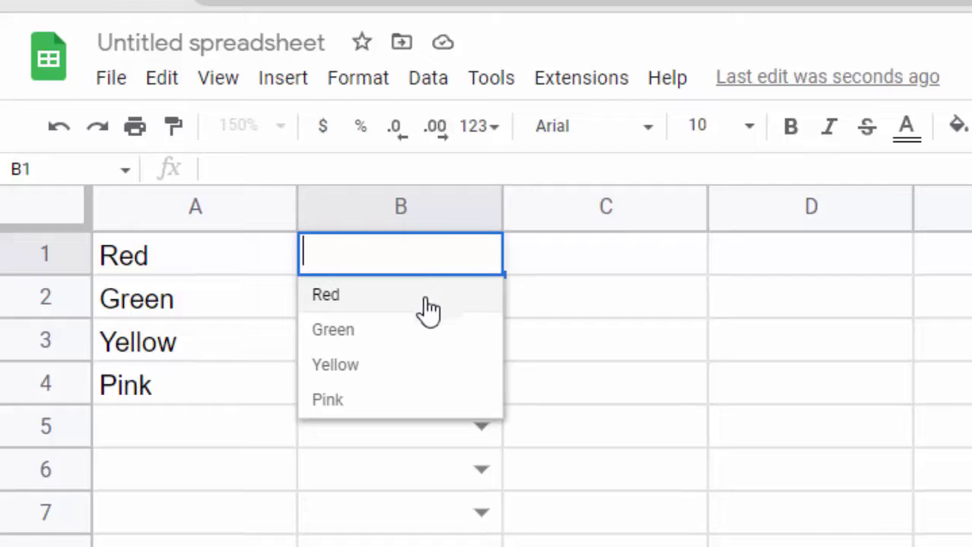
pyautogui.click(426, 304)
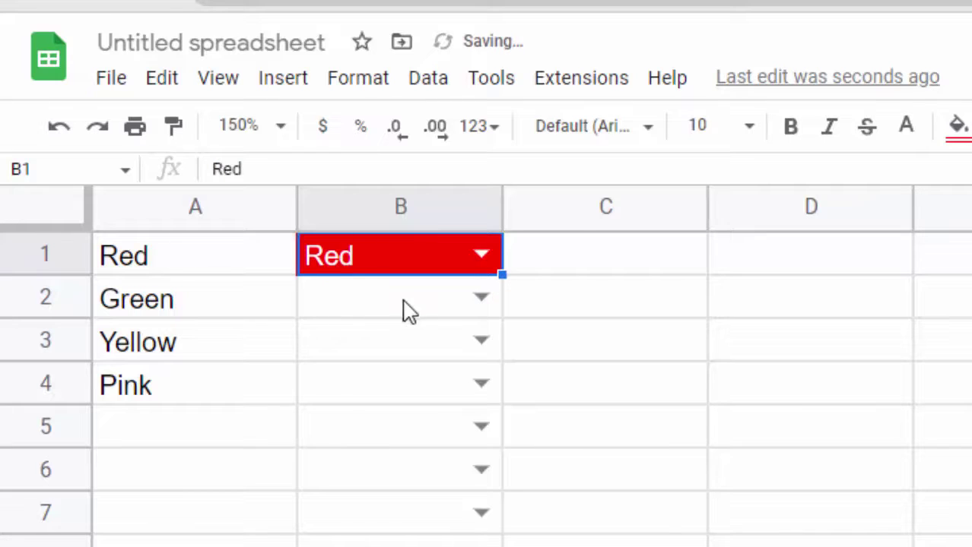
pyautogui.click(480, 308)
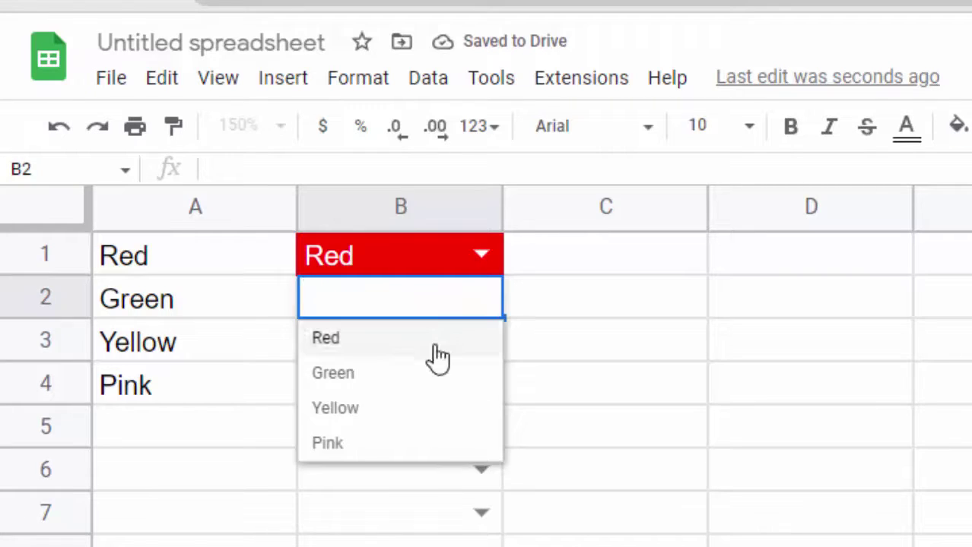
pyautogui.click(415, 369)
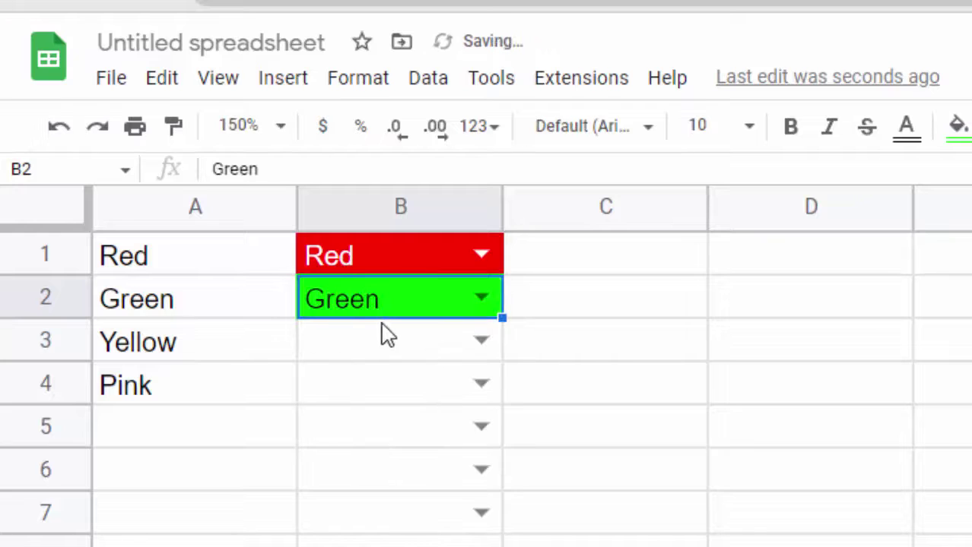
pyautogui.click(481, 342)
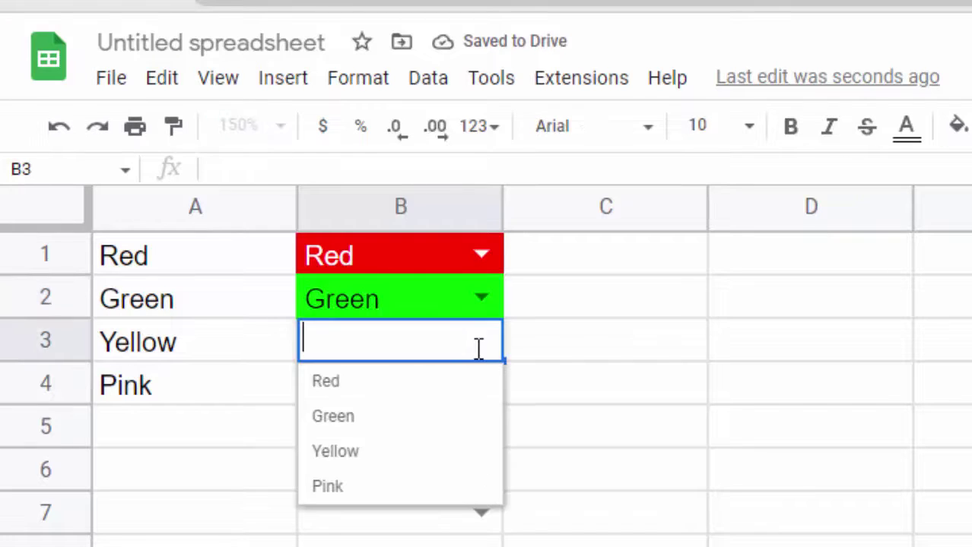
pyautogui.click(385, 462)
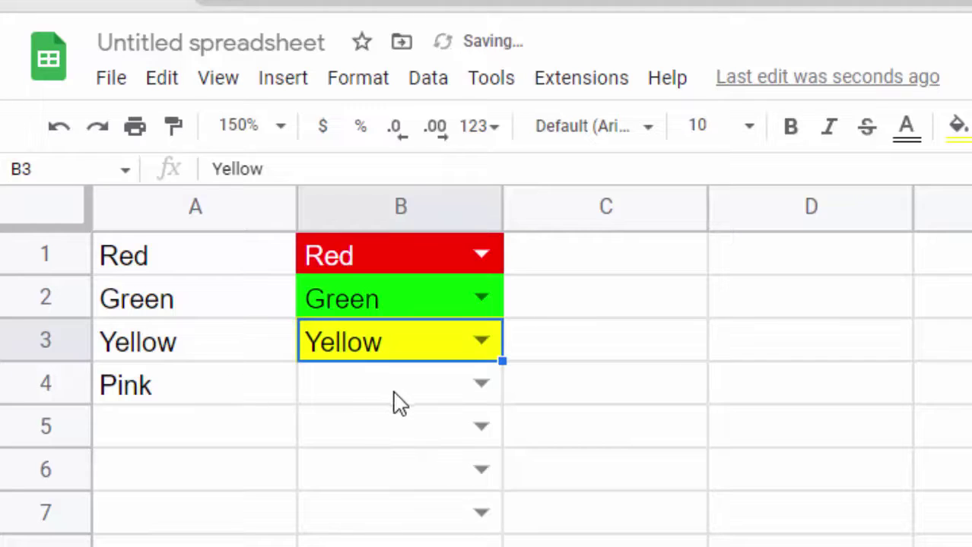
pyautogui.click(483, 395)
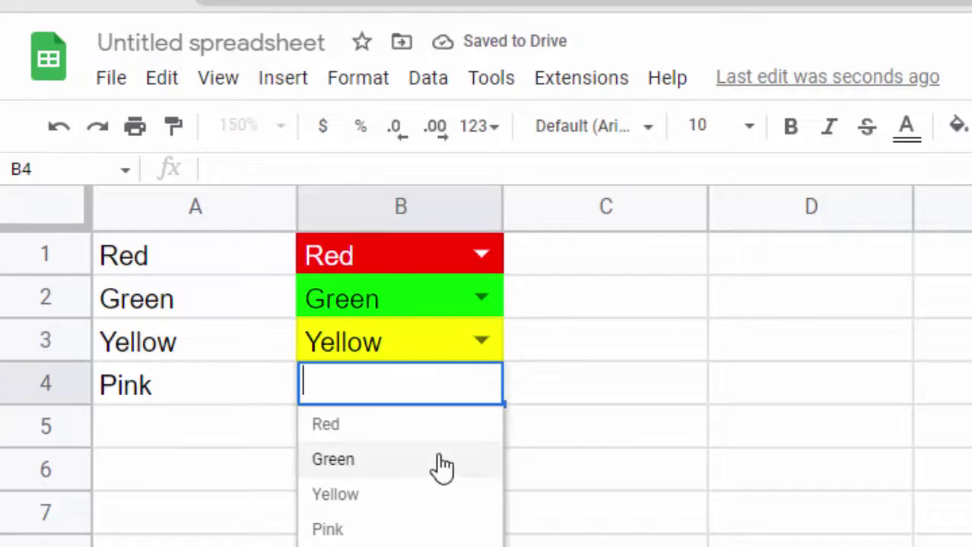
pyautogui.click(423, 532)
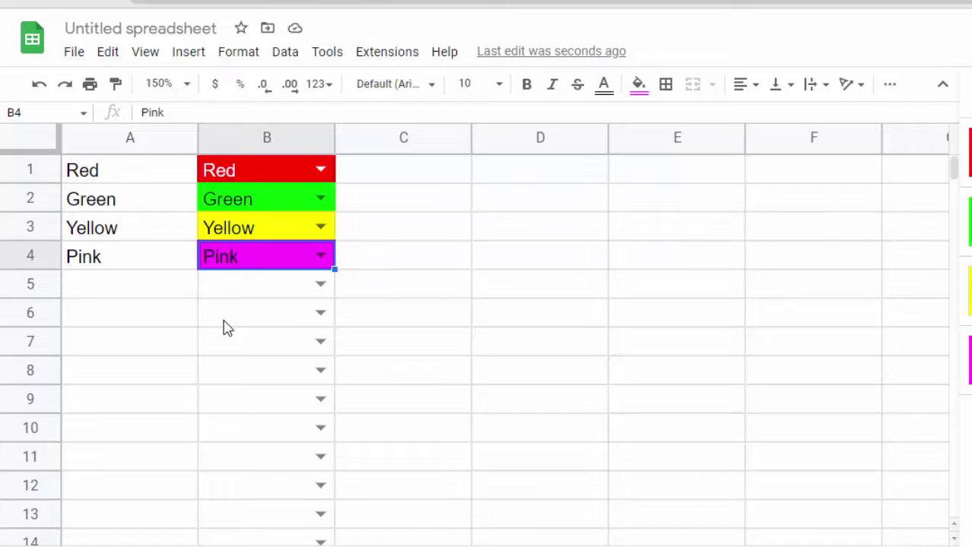
# Choose Yellow from B5's dropdown, Red from B6's and Green from B7's.
pyautogui.click(320, 286)
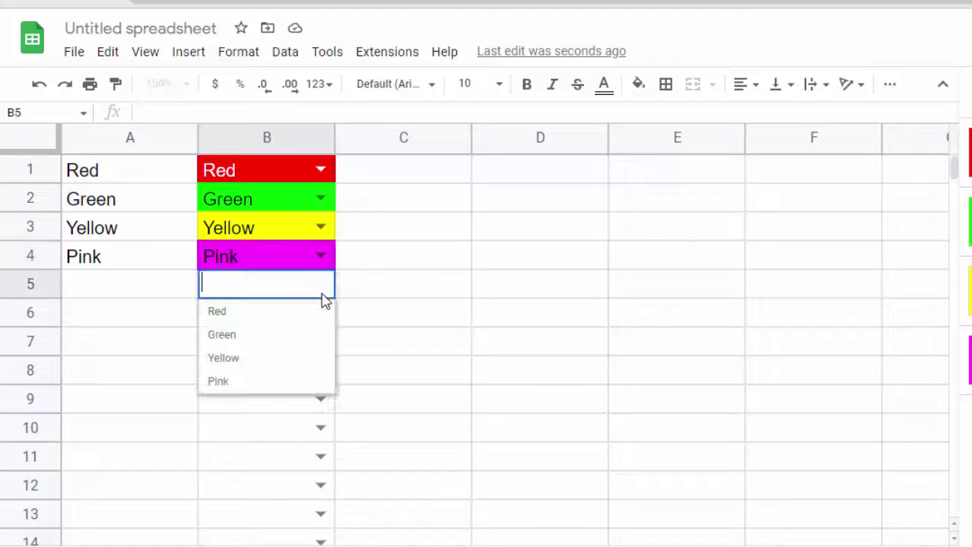
pyautogui.click(268, 362)
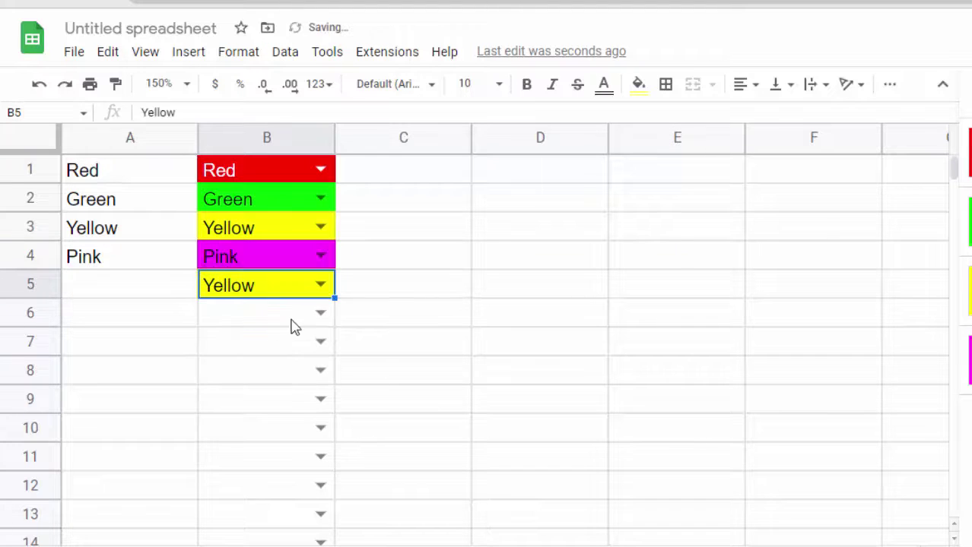
pyautogui.click(320, 314)
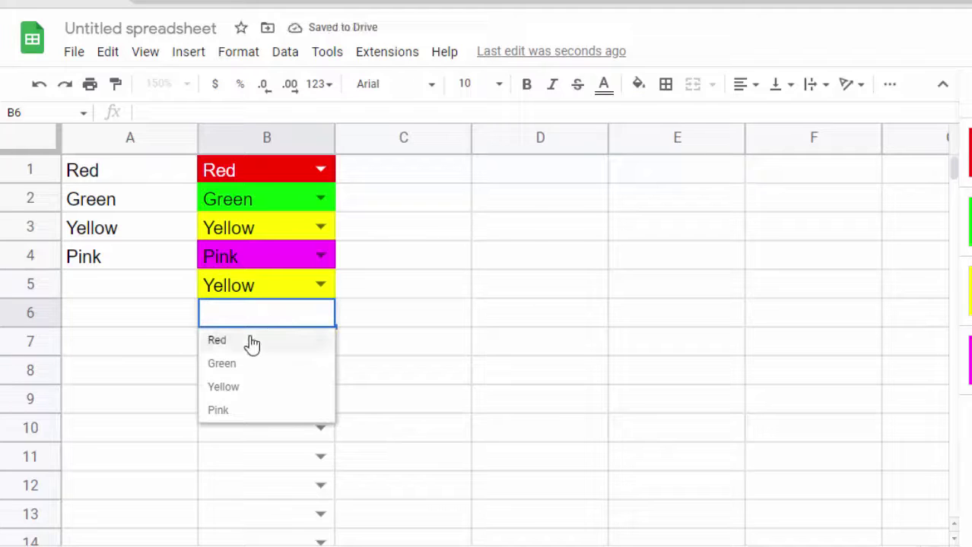
pyautogui.click(249, 339)
pyautogui.click(320, 343)
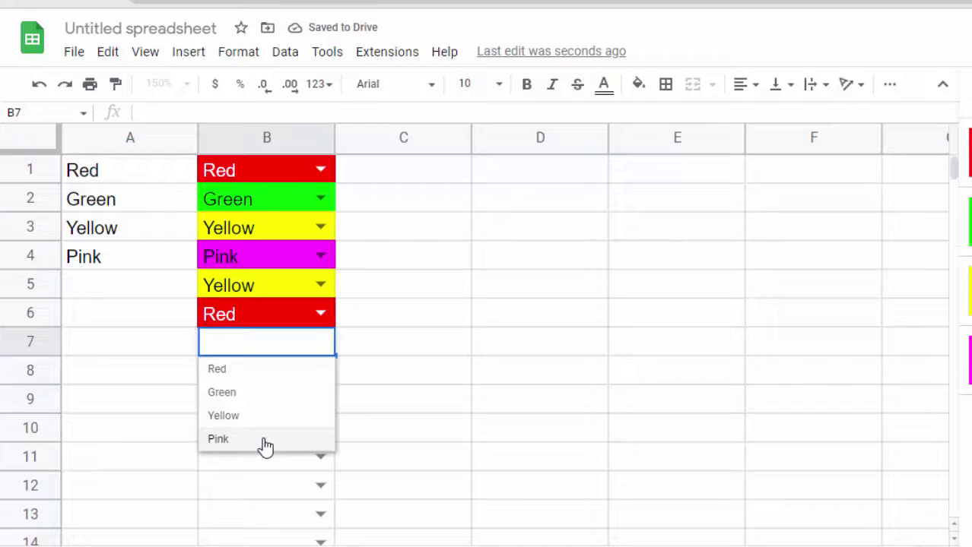
pyautogui.click(251, 394)
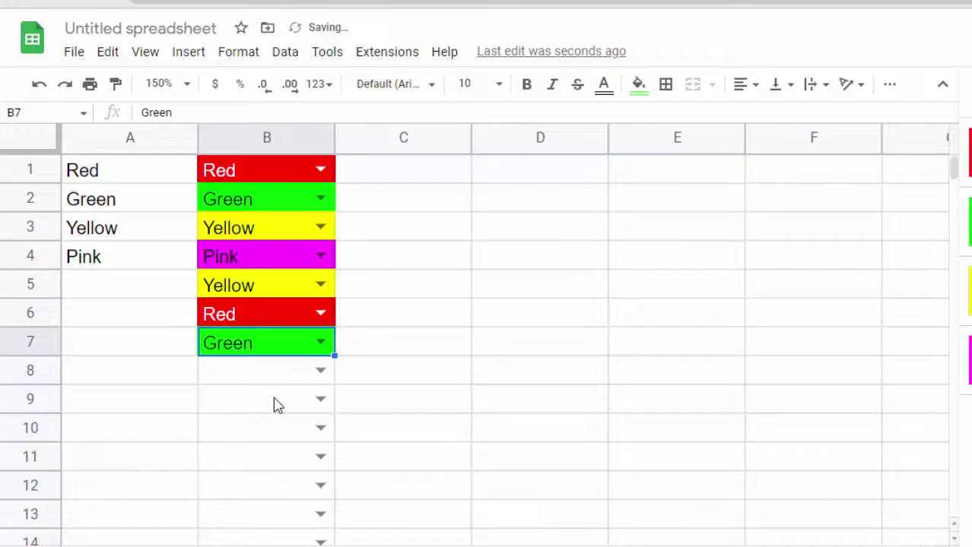